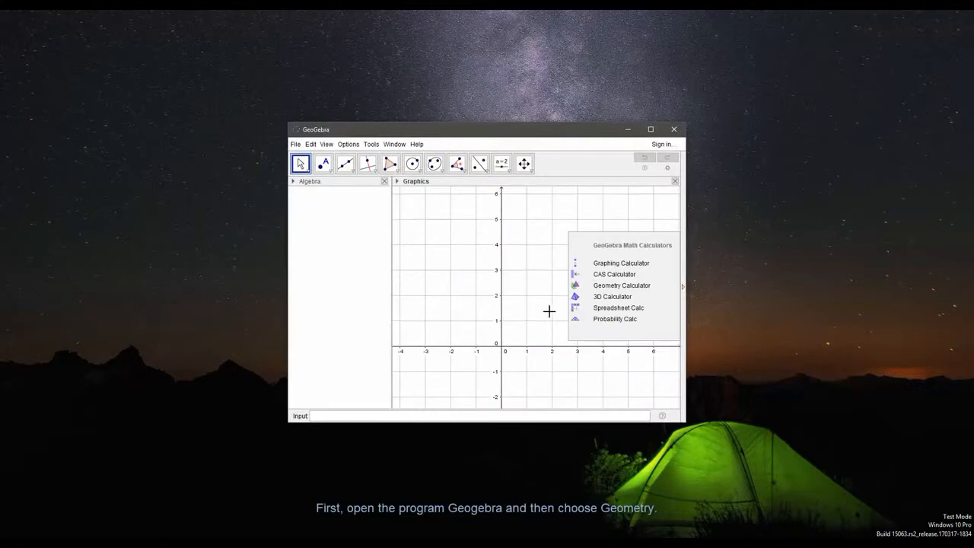
Open the Geometry Calculator in a maximized window and display the coordinate axes.
left_click(631, 289)
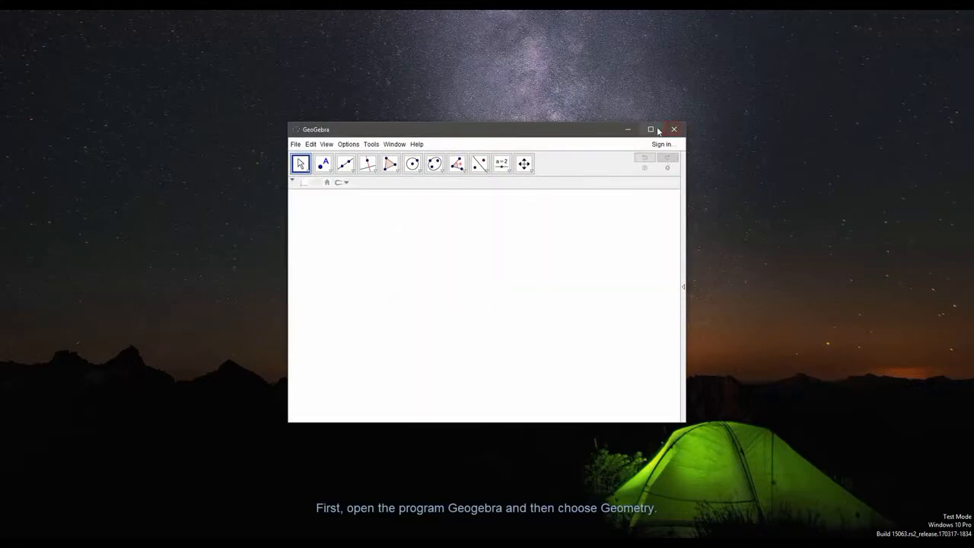
left_click(651, 128)
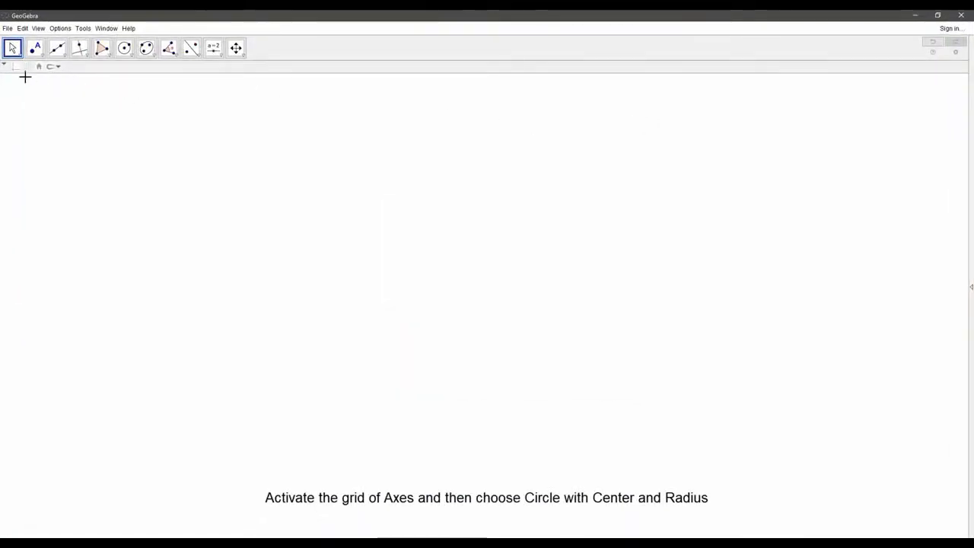
left_click(16, 67)
left_click_drag(131, 143, 433, 217)
Draw two circles centred at the origin with radii 1 and 2 using Circle with Center and Radius.
left_click(124, 47)
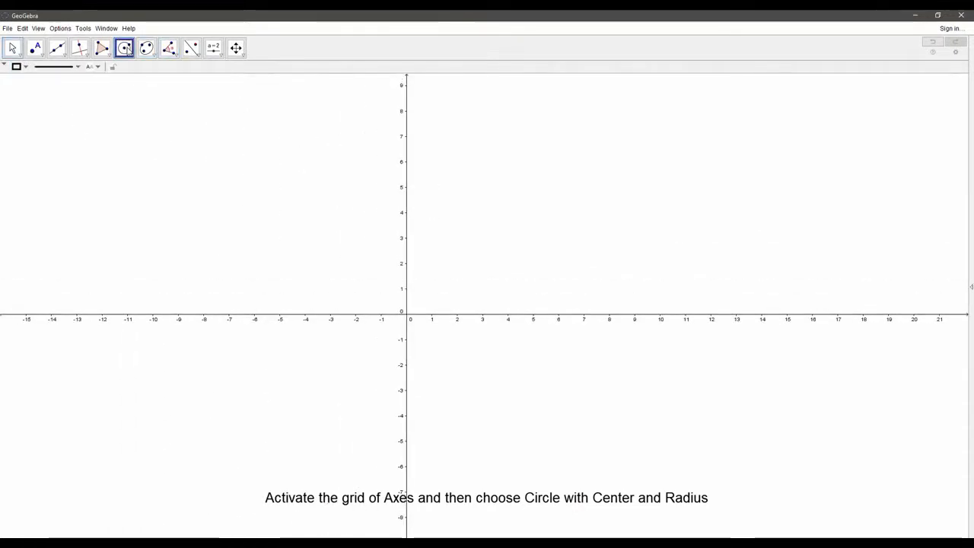
left_click(124, 47)
left_click(144, 86)
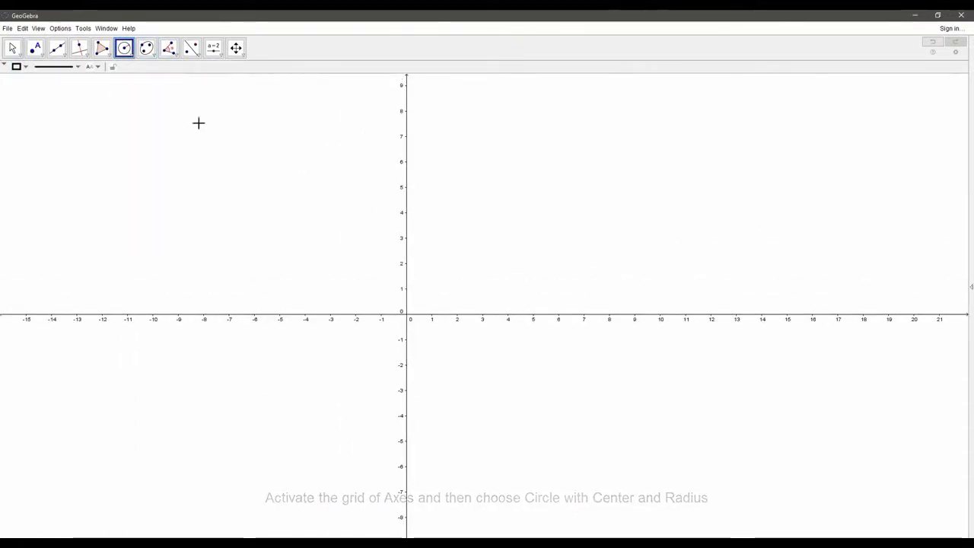
scroll(445, 268, "up", 3)
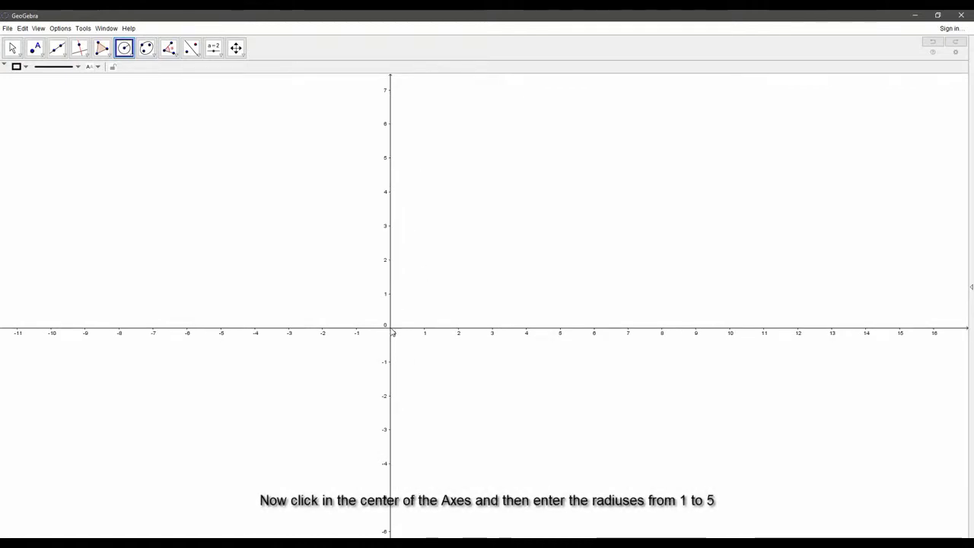
left_click(392, 331)
type("1")
key("Return")
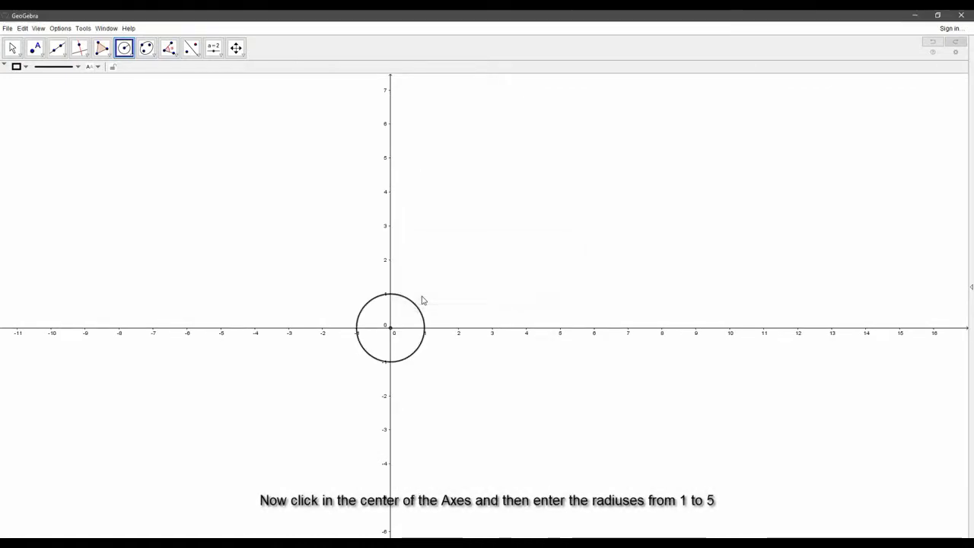
left_click(393, 330)
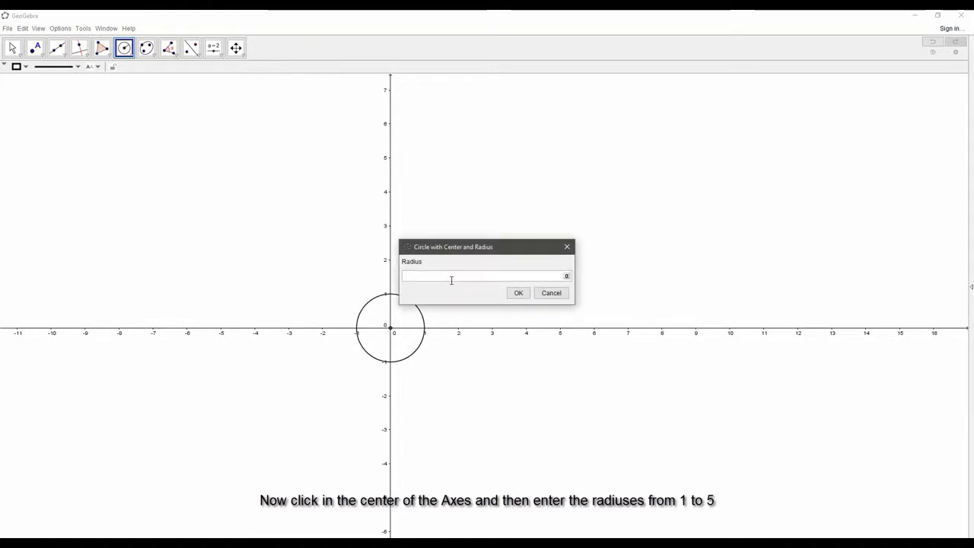
key("Return")
Add three more circles centred at the origin with radii 3, 4 and 5.
left_click(394, 331)
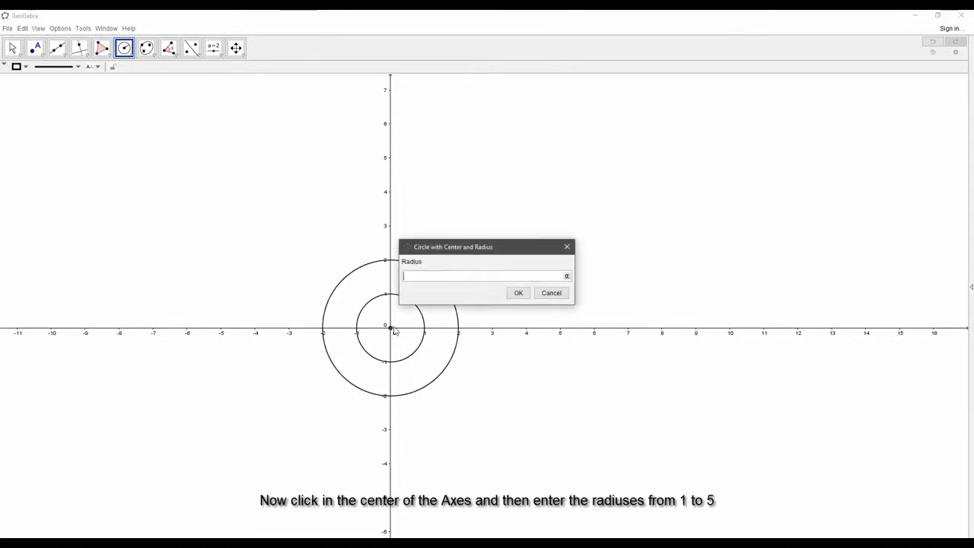
type("3")
key("Return")
left_click(393, 330)
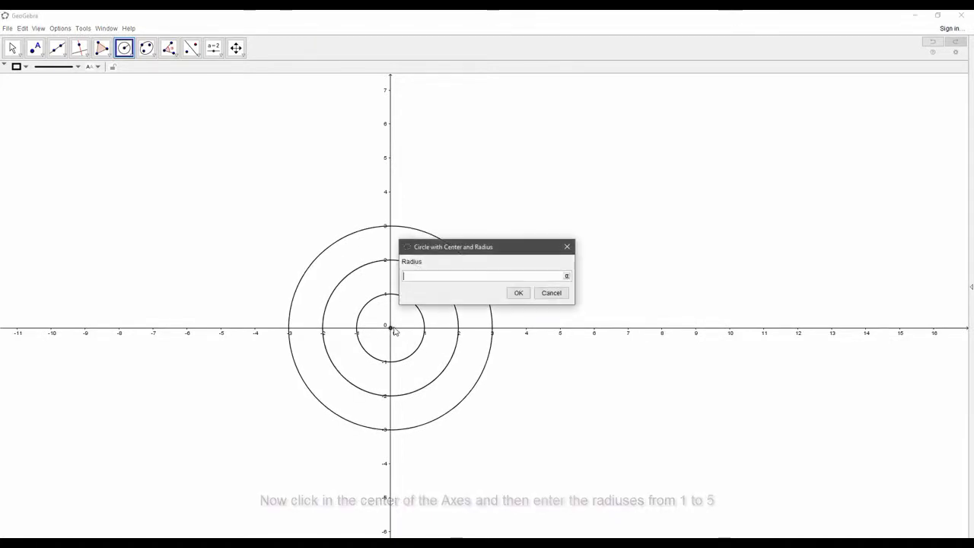
type("5")
key("BackSpace")
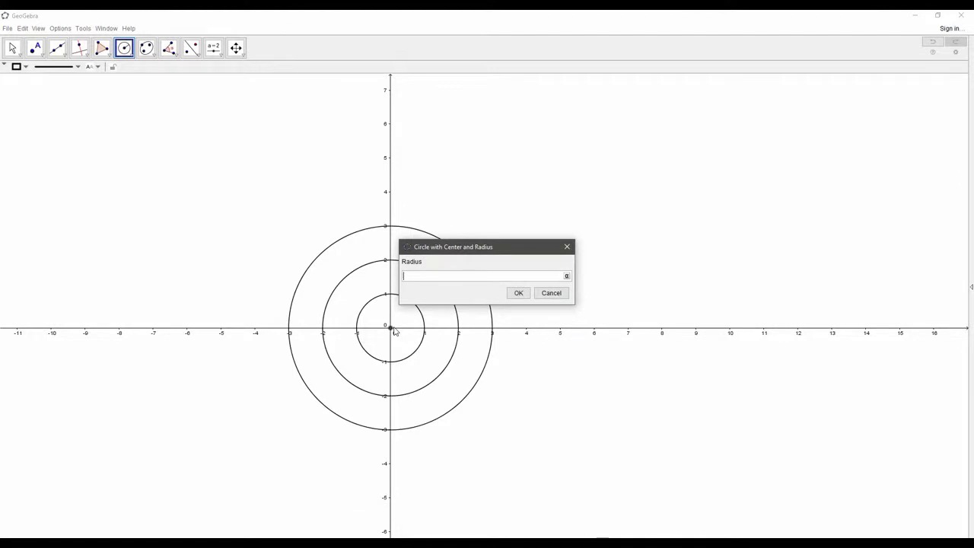
key("Return")
left_click(392, 331)
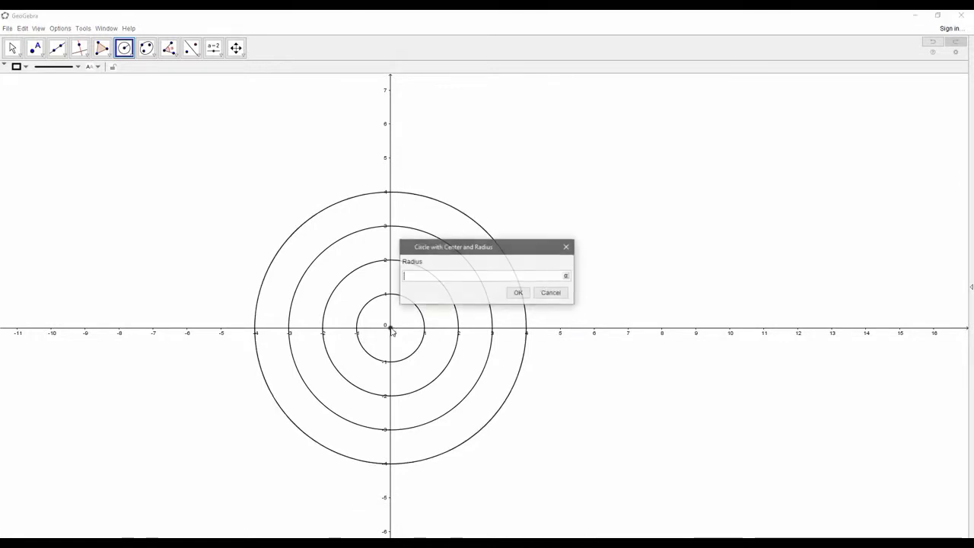
type("5")
key("Return")
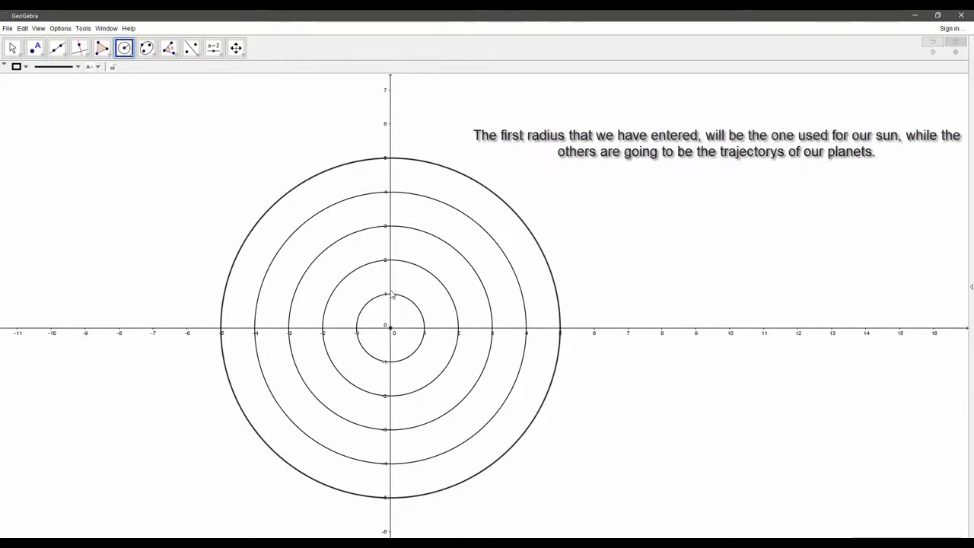
Add two wider orbit circles centred at the origin with radii 8 and 11.
left_click(390, 328)
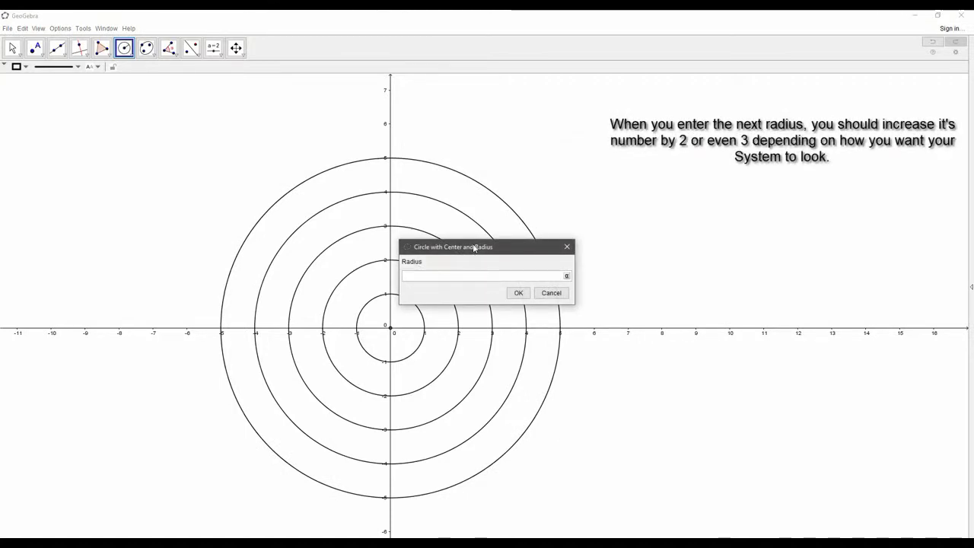
type("8")
key("Return")
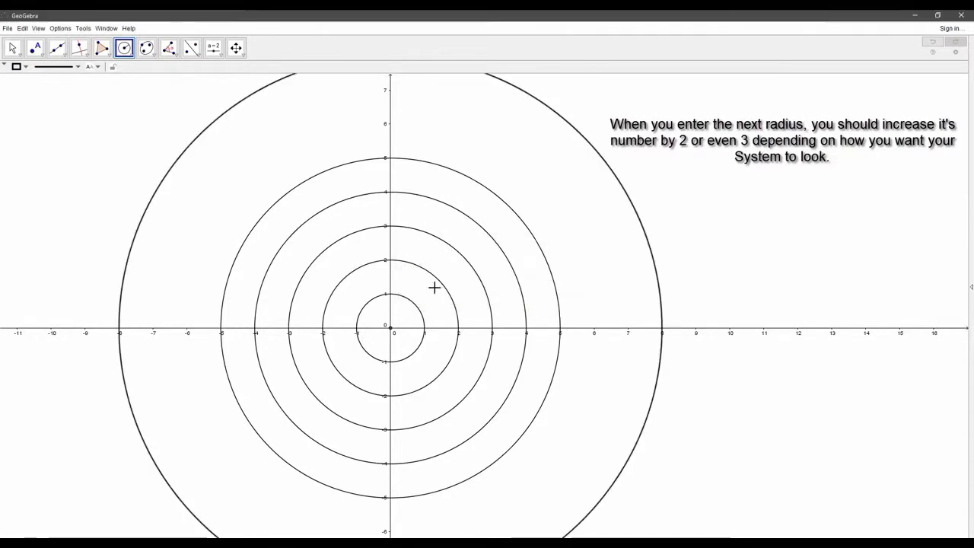
left_click(390, 328)
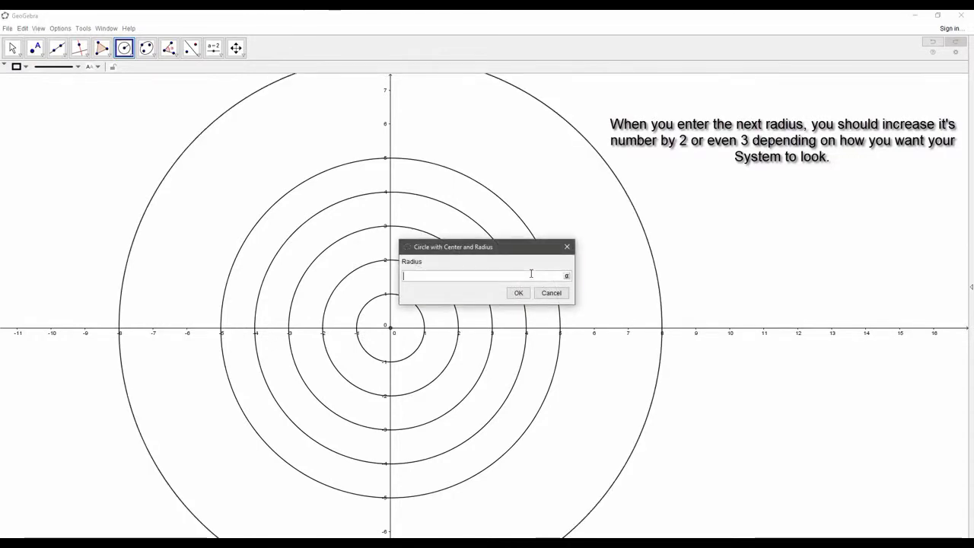
key("Return")
scroll(533, 266, "down", 5)
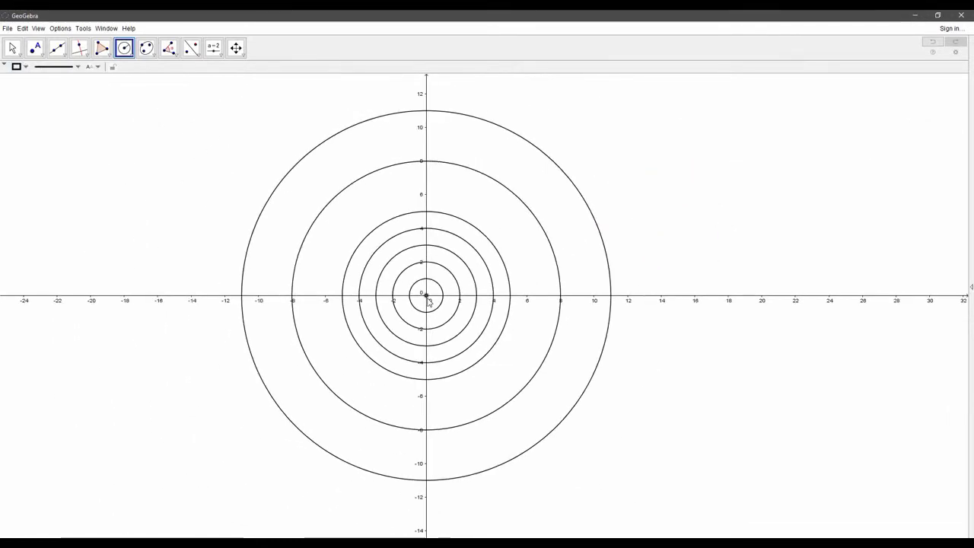
left_click(427, 297)
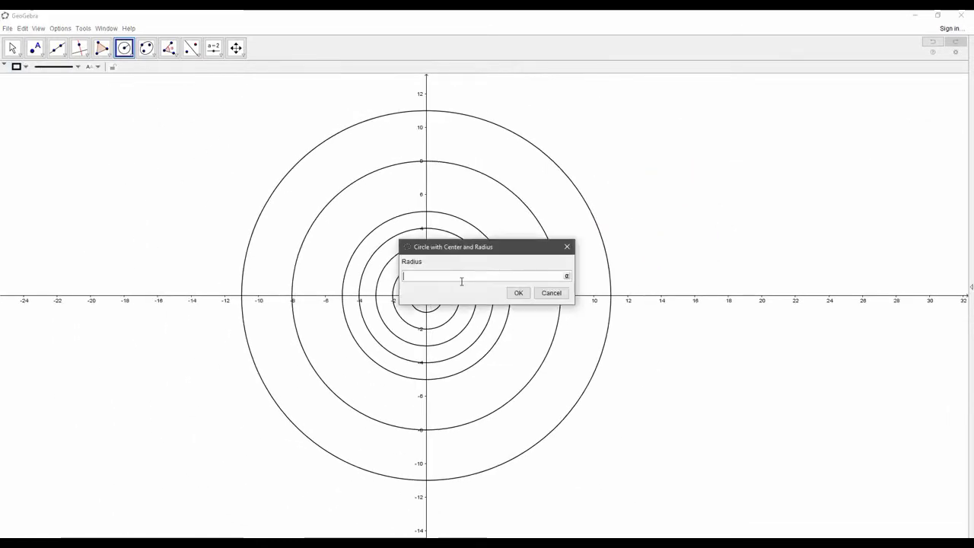
type("12")
key("Return")
key("ctrl+z")
Draw circles with radii 14 and 16 around the origin.
left_click(428, 298)
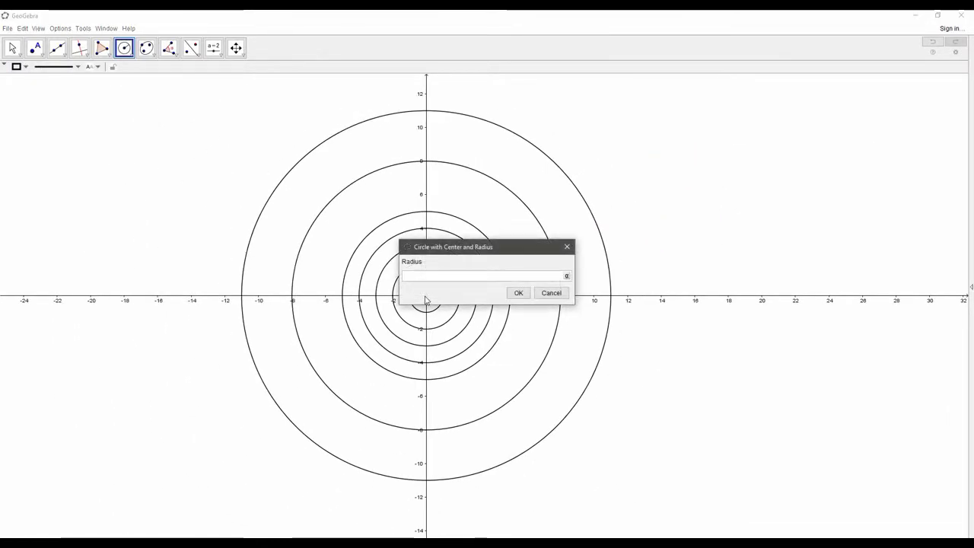
type("14")
key("Return")
left_click(426, 296)
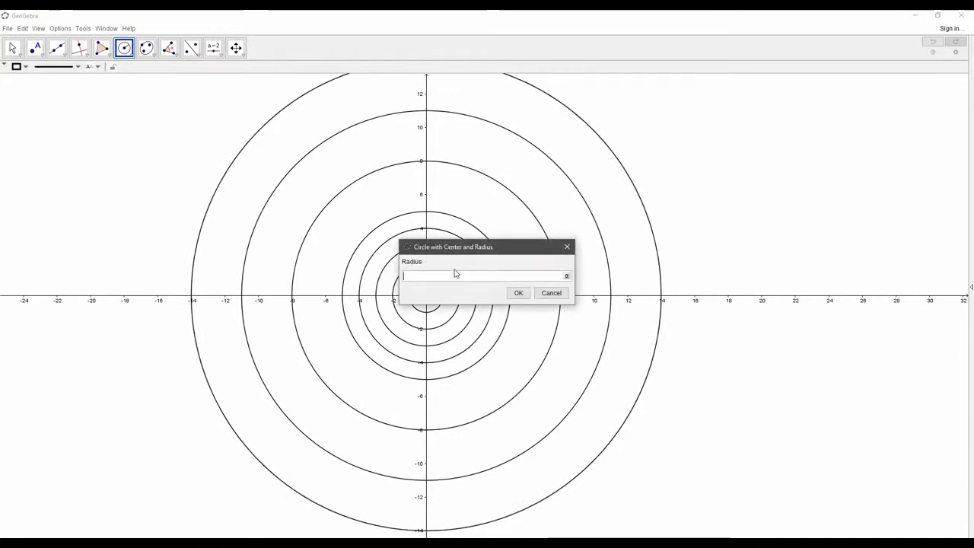
type("16")
key("Return")
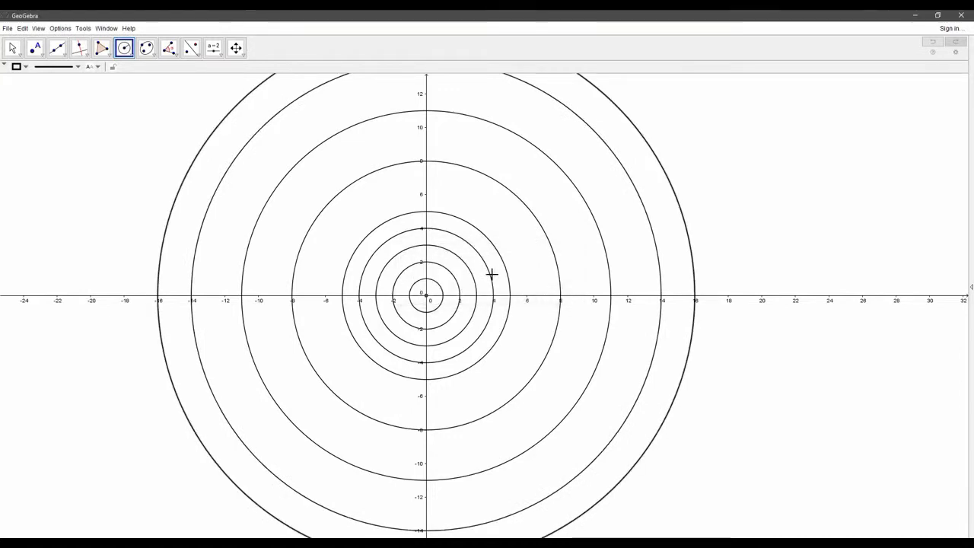
Draw the outermost orbit circle around the origin with radius 18.
left_click_drag(537, 253, 525, 275)
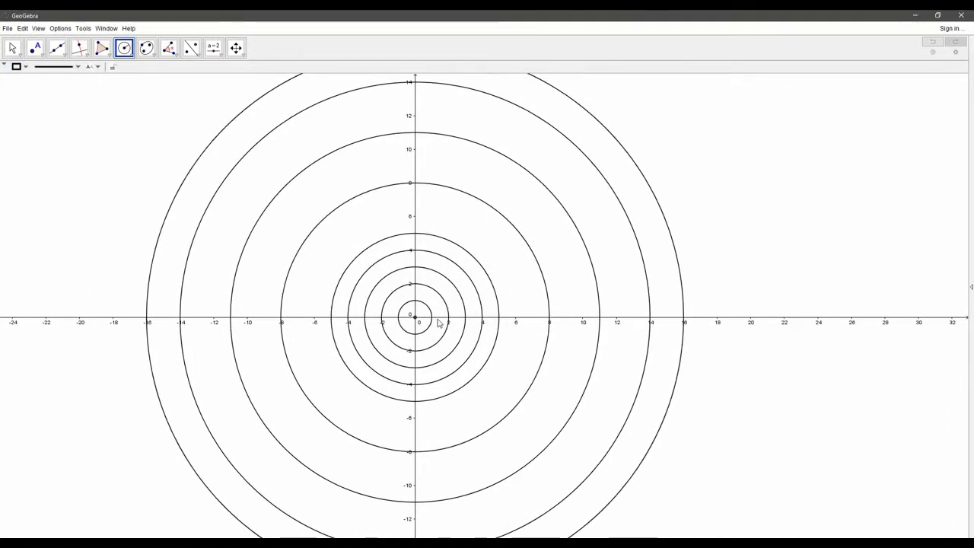
left_click(415, 316)
type("18")
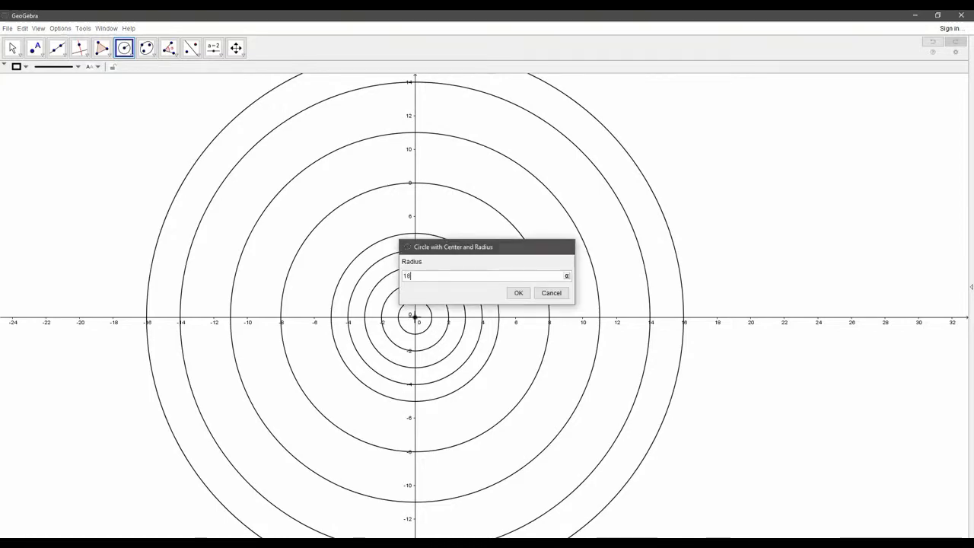
key("Return")
Place points where the circles of radius 1, 2, 3, 4 and 5 cross the positive x-axis.
scroll(414, 316, "down", 3)
scroll(434, 298, "up", 4)
left_click(35, 48)
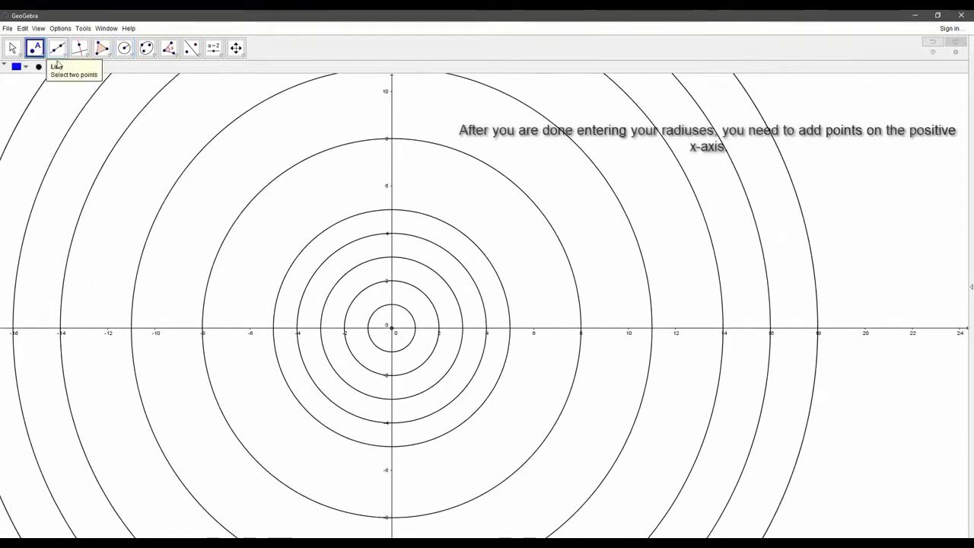
scroll(420, 290, "up", 7)
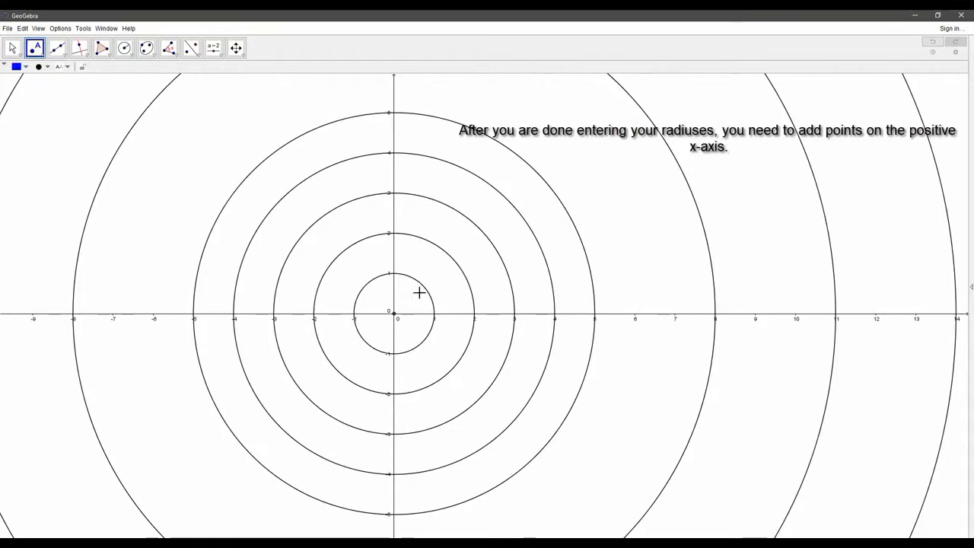
left_click_drag(441, 299, 382, 314)
left_click(375, 329)
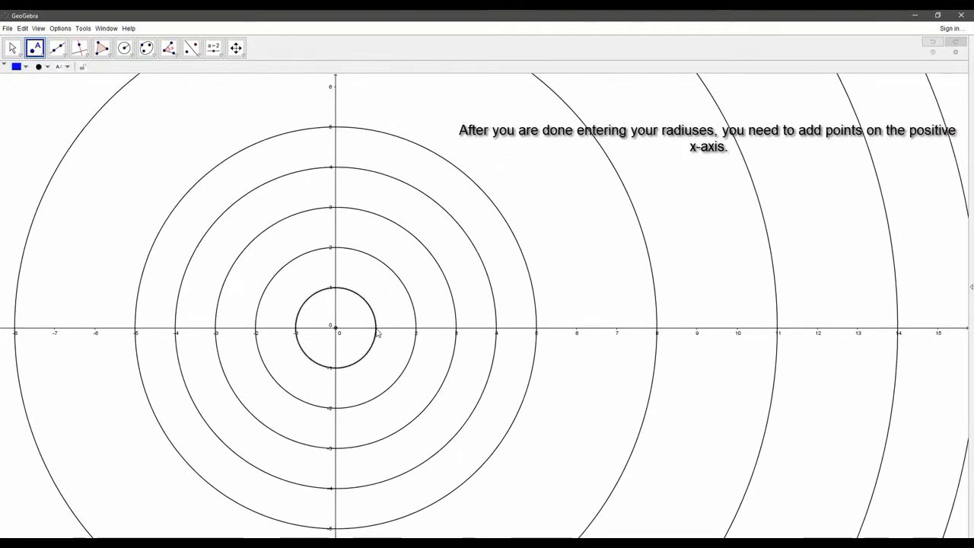
left_click(415, 329)
left_click(456, 329)
left_click(496, 329)
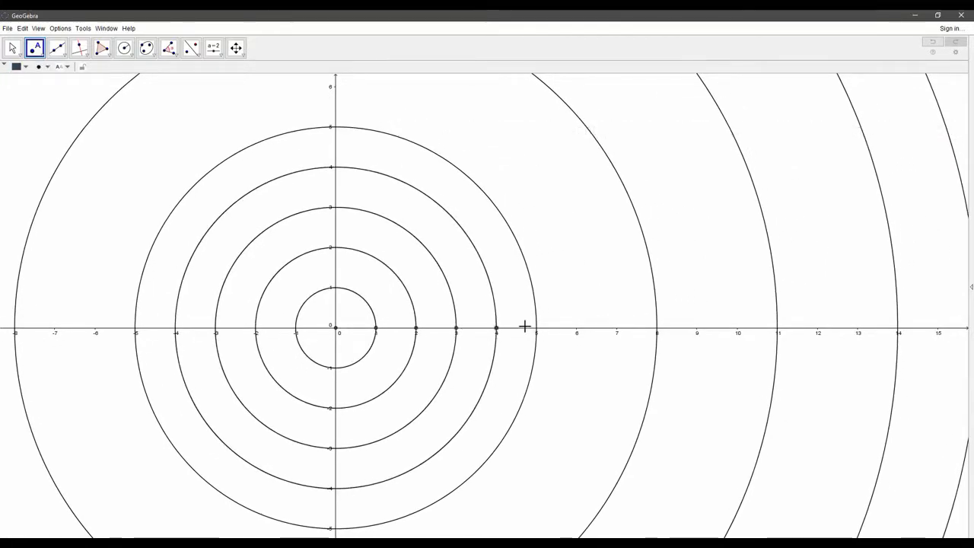
left_click(536, 329)
Place points where the circles of radius 8, 11, 14, 16 and 18 cross the positive x-axis.
left_click_drag(670, 333, 382, 335)
left_click(369, 332)
left_click(489, 332)
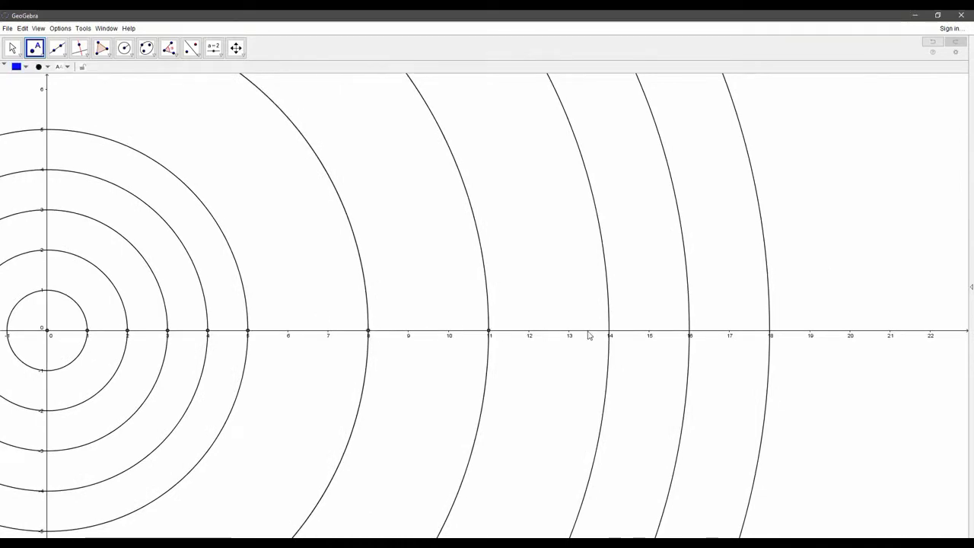
left_click(608, 332)
left_click_drag(694, 324, 505, 329)
left_click(502, 335)
left_click(582, 336)
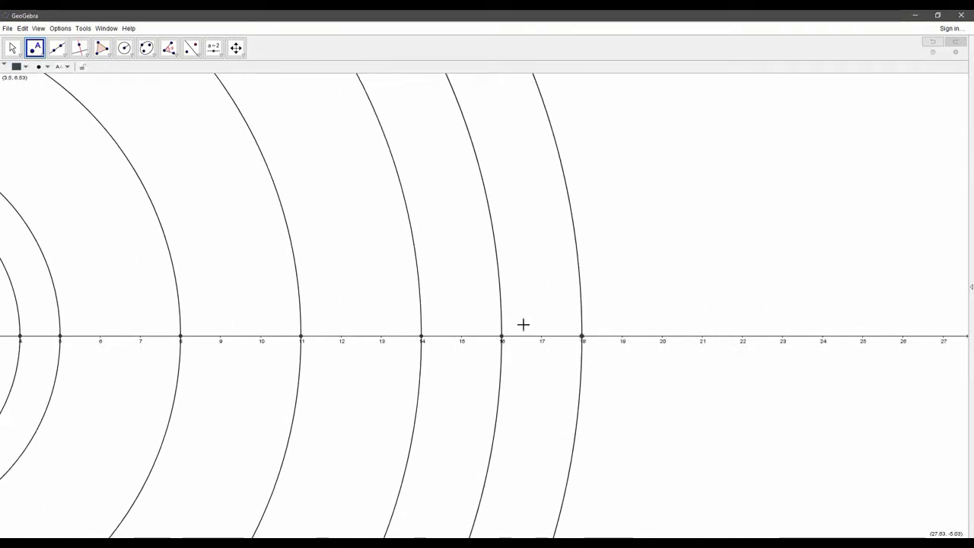
Place a new slider in the empty area outside the outermost circle, at about (-27, 11).
left_click_drag(244, 293, 472, 269)
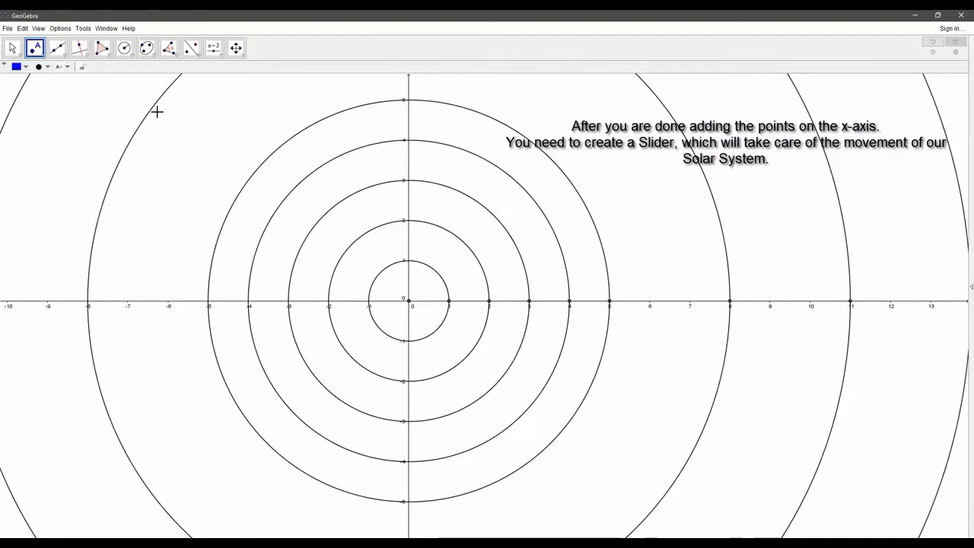
left_click(213, 48)
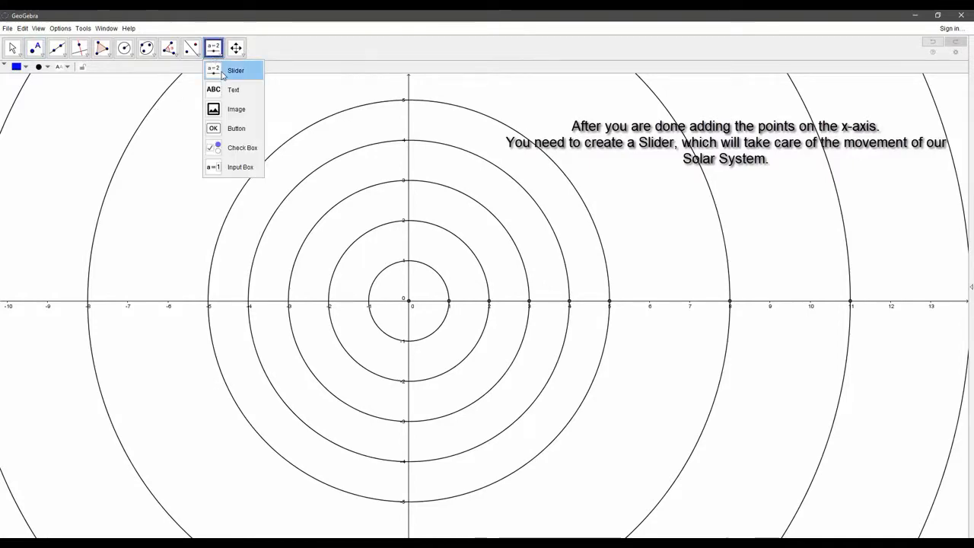
left_click(232, 69)
scroll(266, 181, "down", 10)
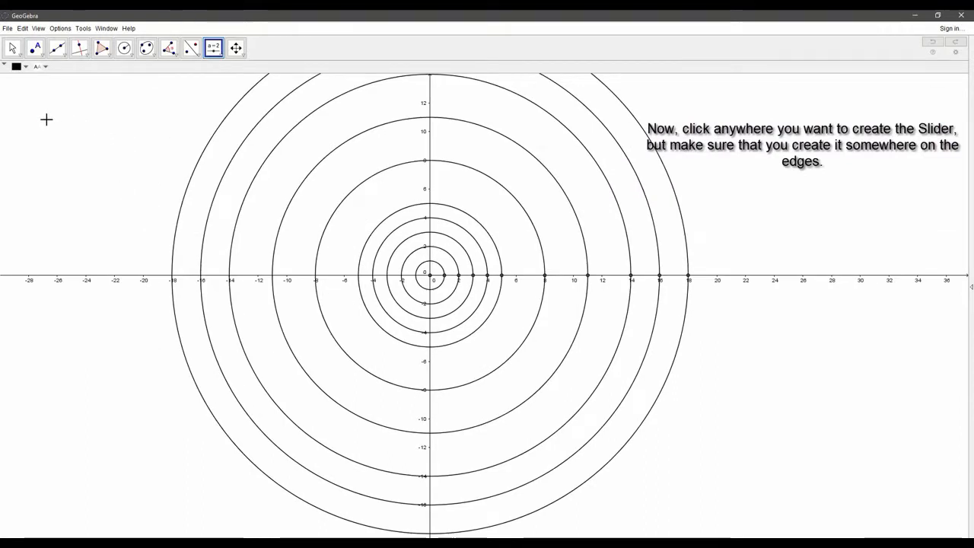
left_click(46, 119)
Make the slider an Angle slider and define its name and value as α=45°.
left_click(391, 245)
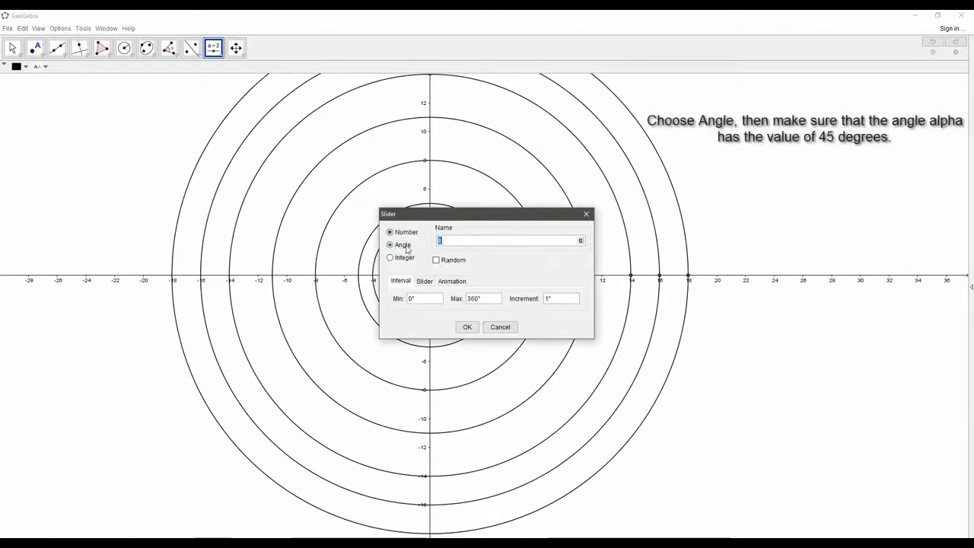
left_click(503, 244)
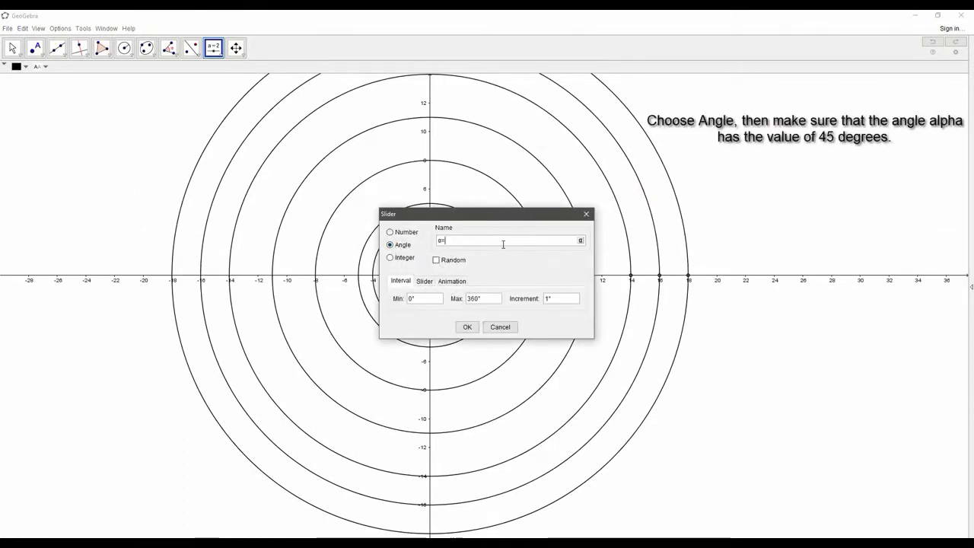
left_click(580, 241)
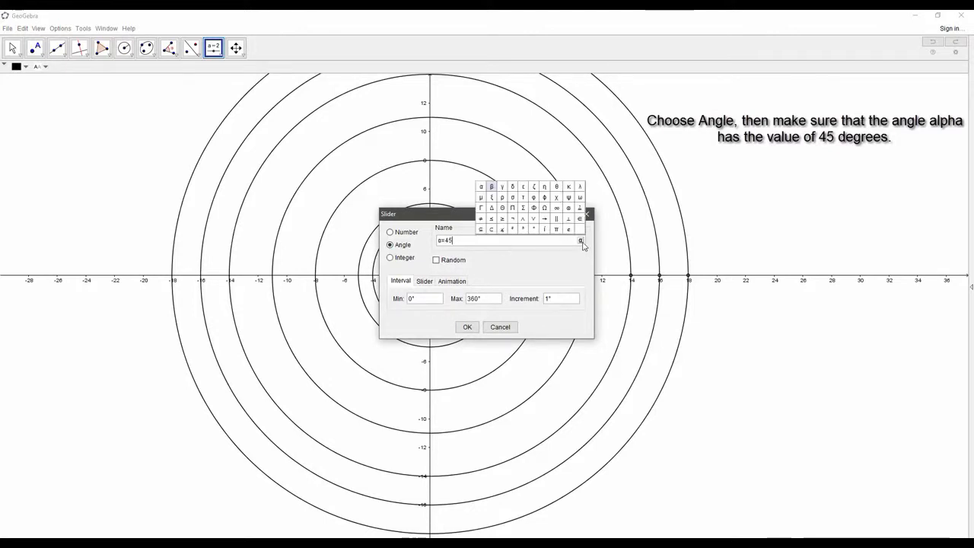
left_click(530, 229)
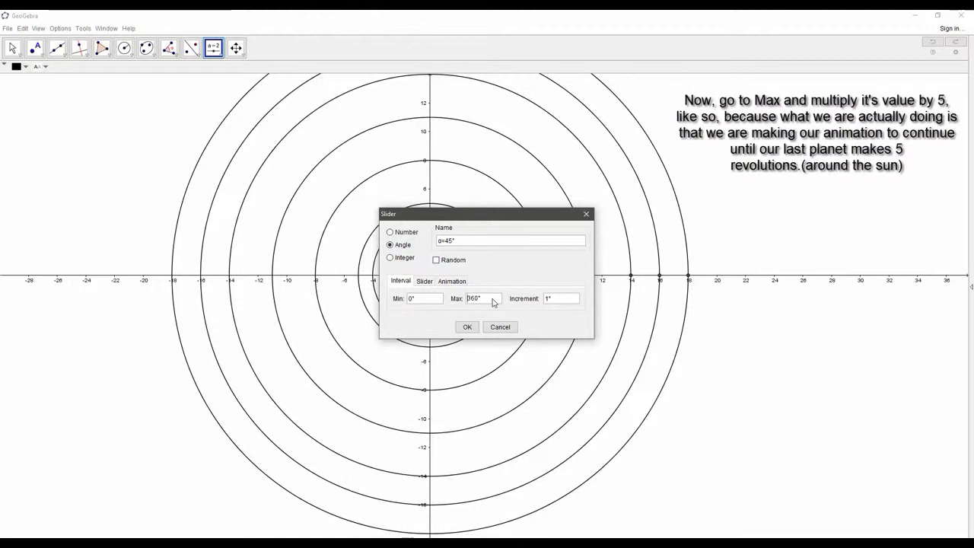
Set the slider's maximum to 5*360° and its animation to speed 0.2 with Increasing repeat, and create the slider.
type("5*")
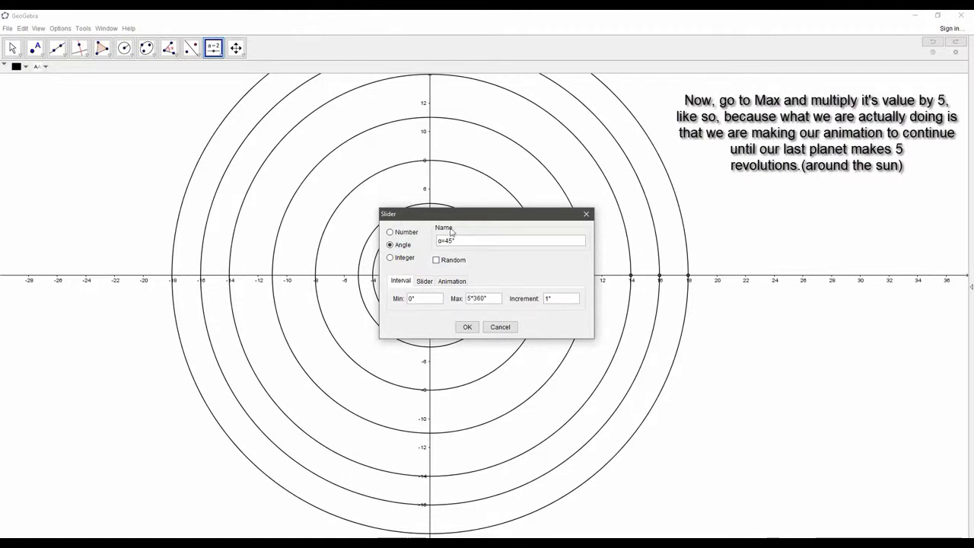
left_click(460, 282)
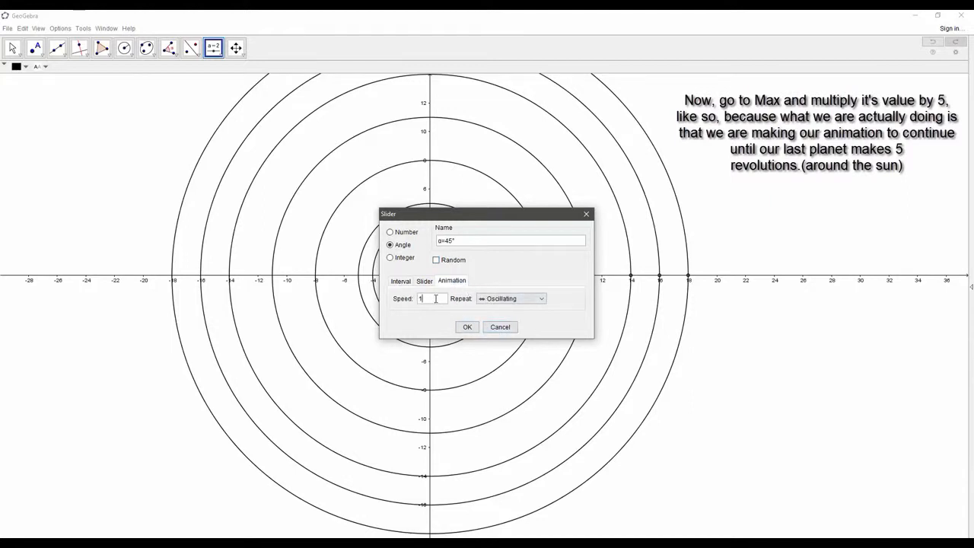
double_click(435, 298)
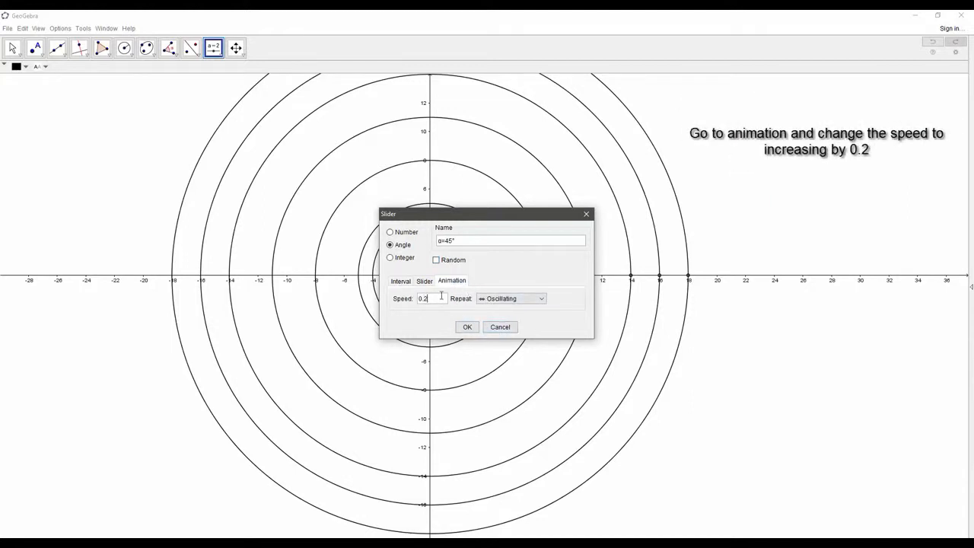
left_click(523, 298)
left_click(518, 318)
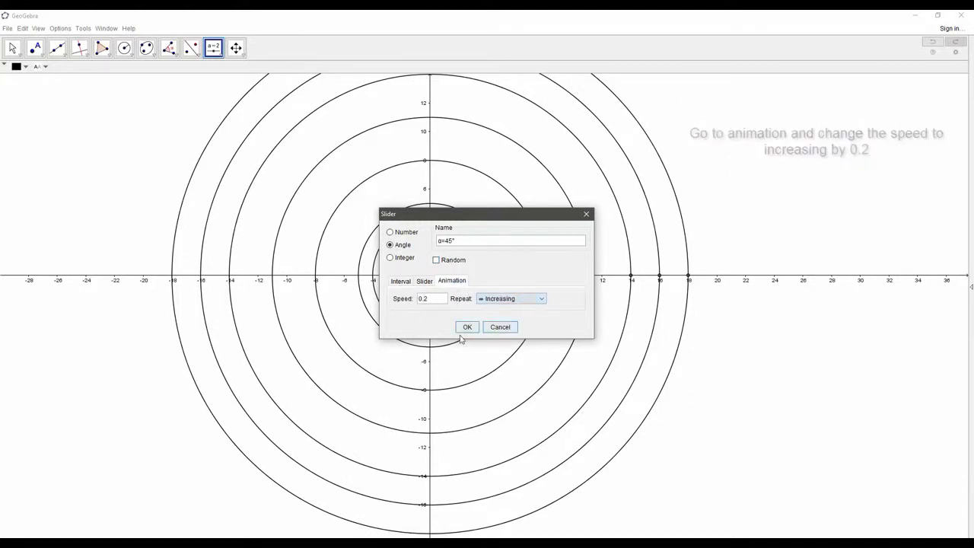
left_click(467, 326)
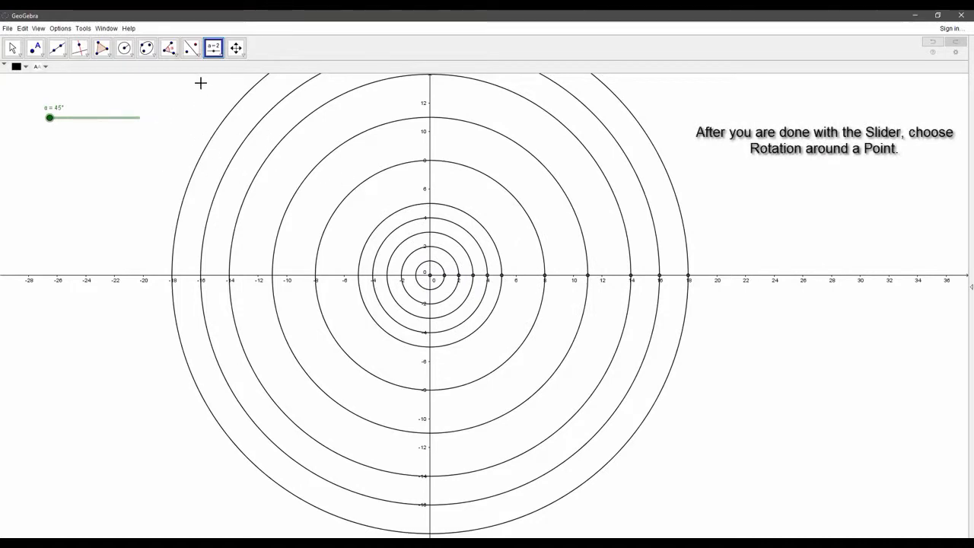
Activate Rotate around Point and delete the point where the radius 1 circle crosses the positive x-axis.
left_click(192, 50)
left_click(193, 50)
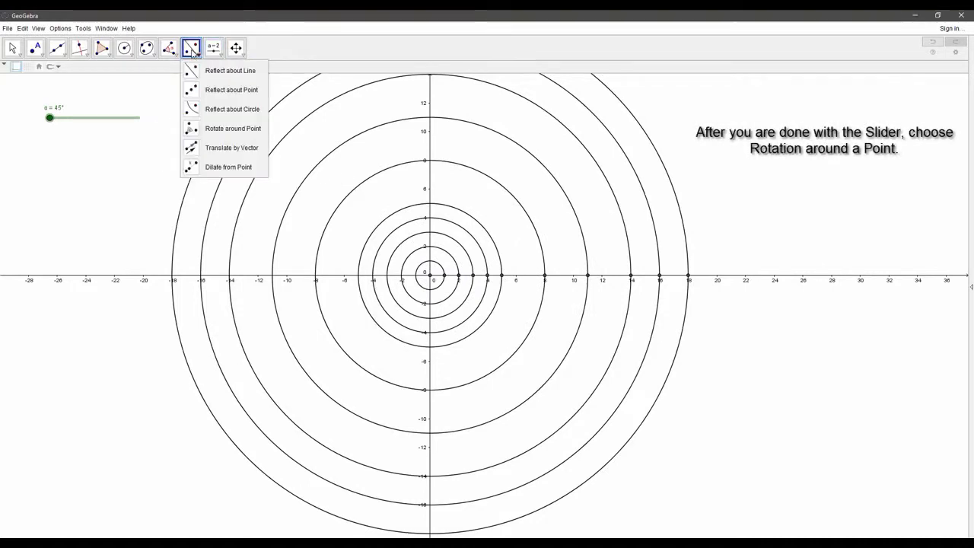
left_click(260, 128)
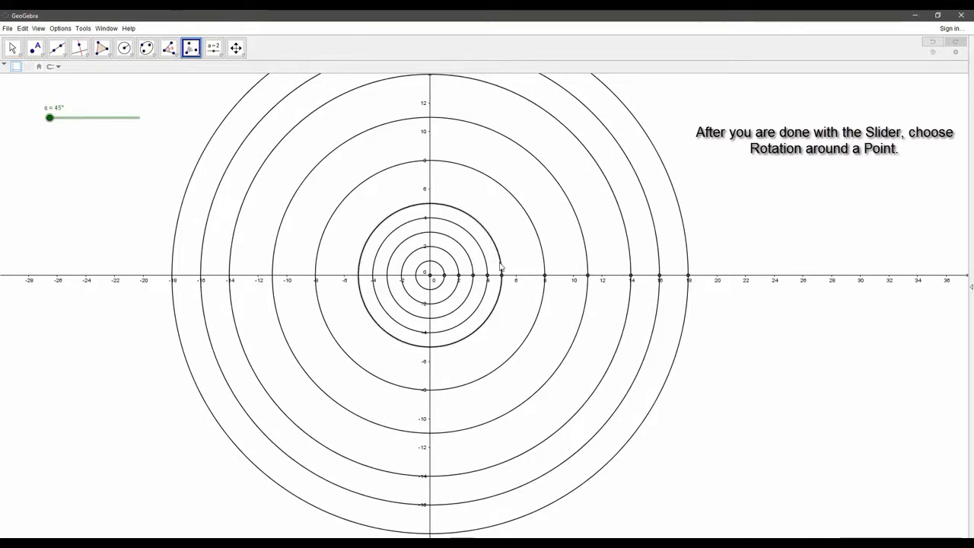
scroll(479, 267, "up", 5)
right_click(404, 298)
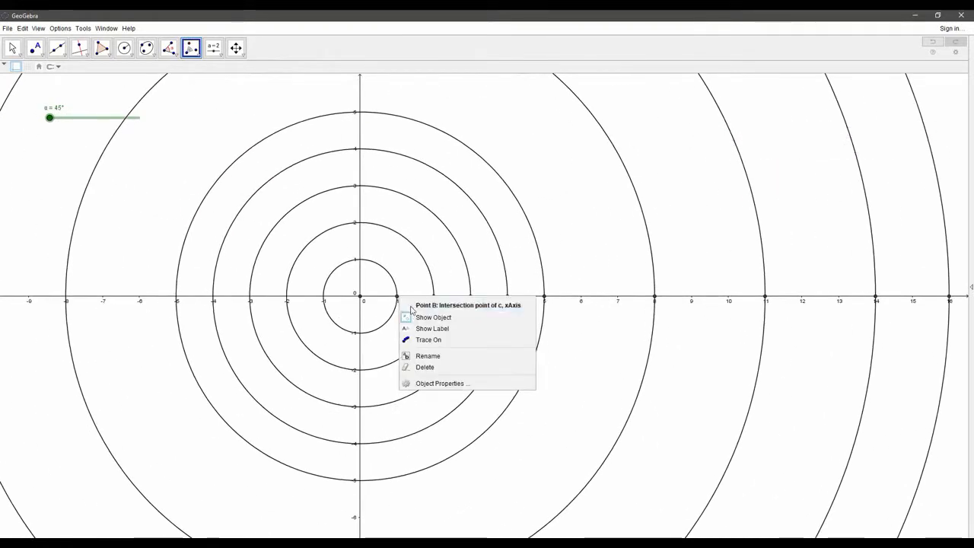
left_click(438, 366)
Rotate the x-axis point of the radius 2 circle counterclockwise around the center by the angle 2.6*α.
scroll(401, 302, "up", 3)
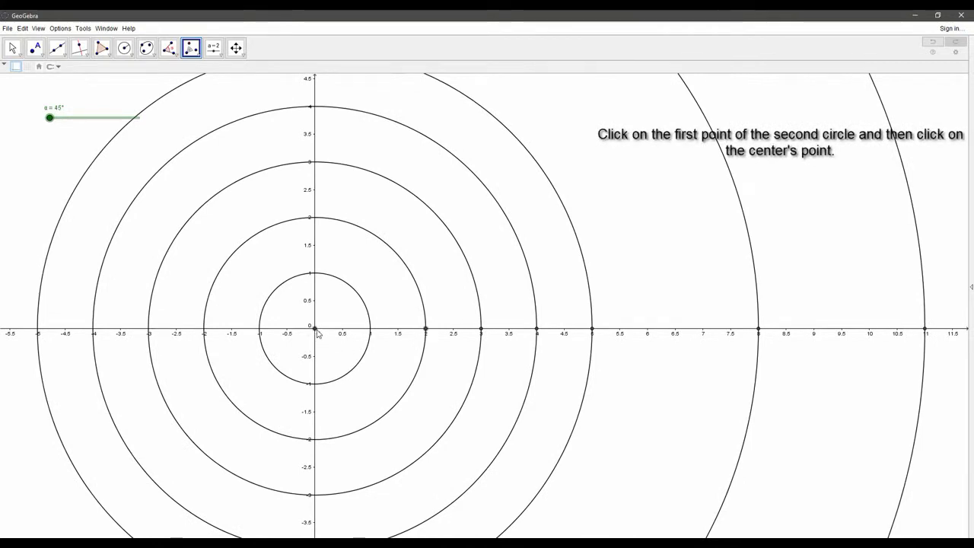
left_click(315, 330)
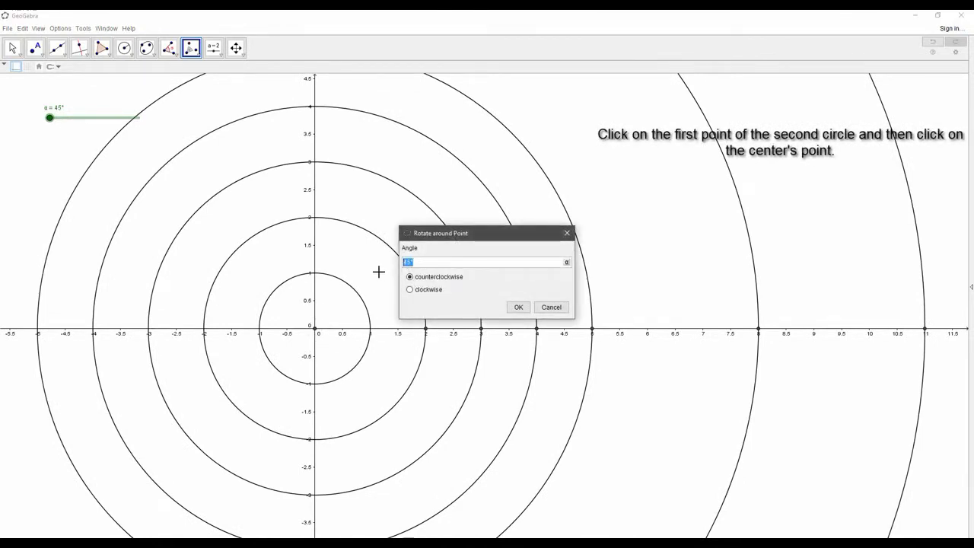
key("End")
type("*")
left_click(566, 261)
left_click(467, 209)
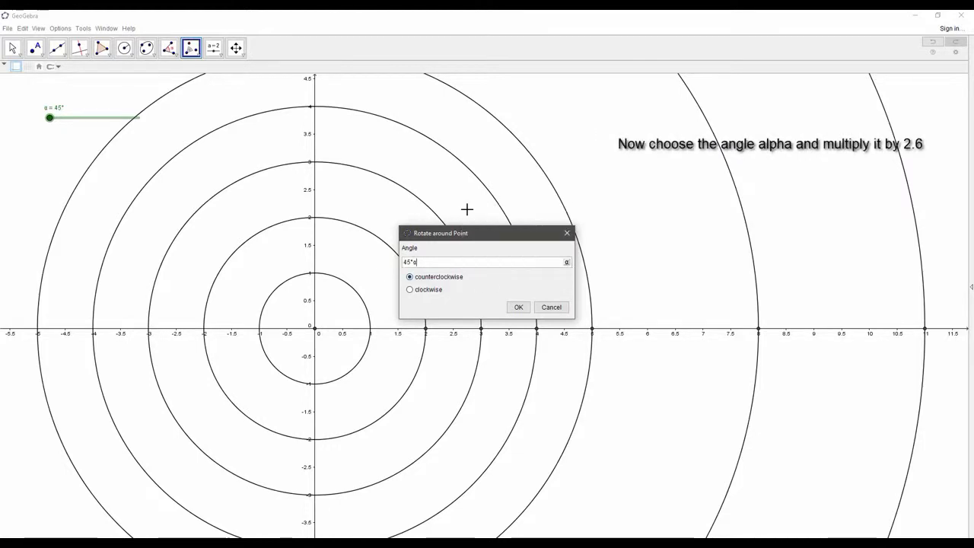
type("*")
type("2.6")
key("ctrl+a")
key("ctrl+c")
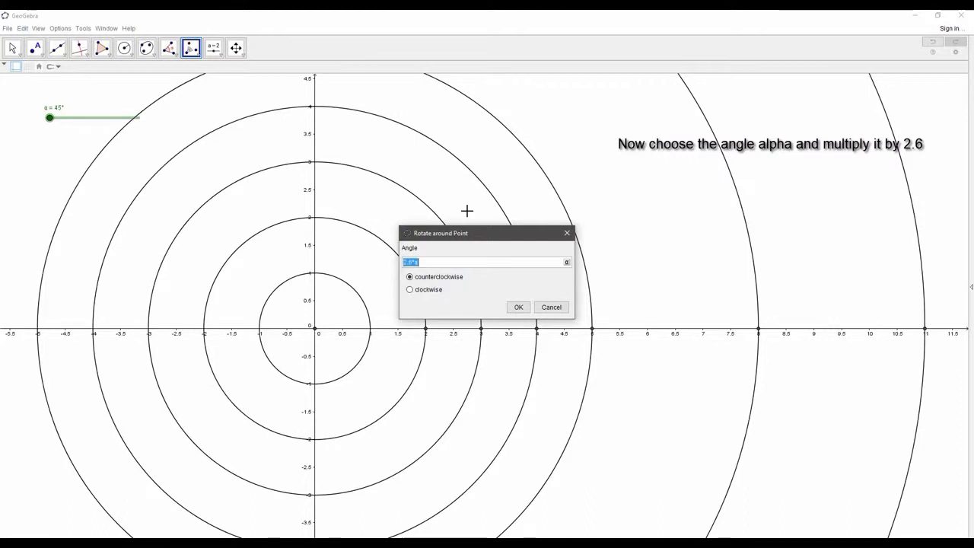
left_click(516, 306)
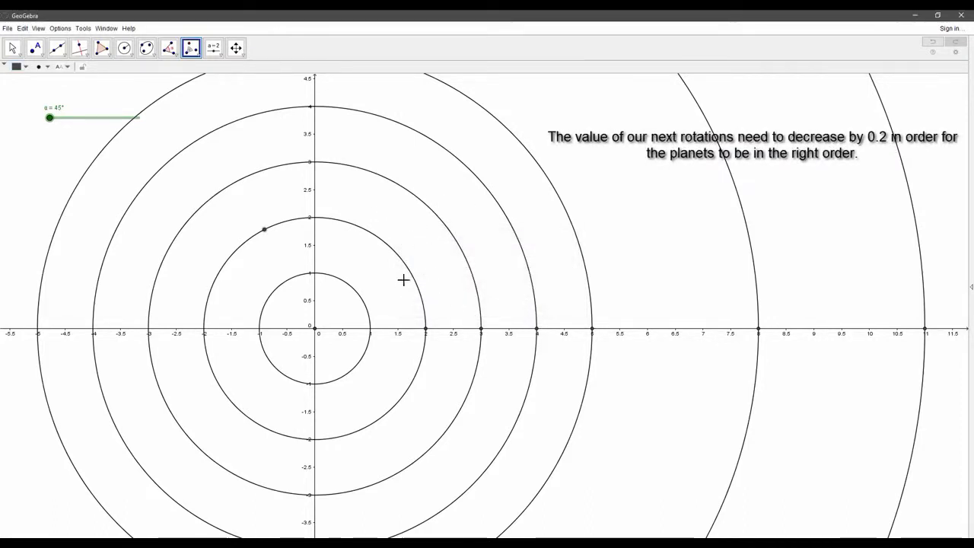
Rotate the x-axis point of the radius 3 circle counterclockwise around the center by the angle 2.4*α.
scroll(433, 289, "down", 4)
scroll(429, 289, "down", 4)
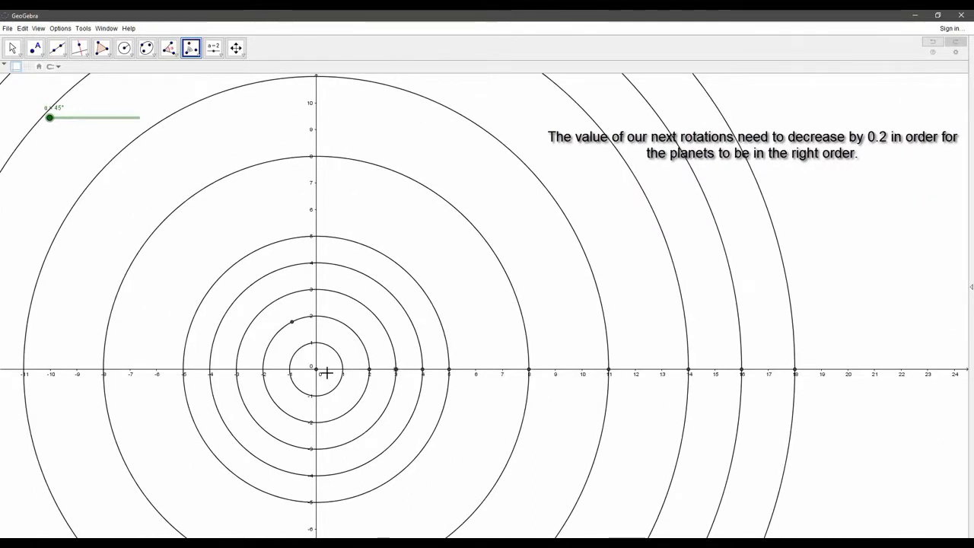
left_click(319, 372)
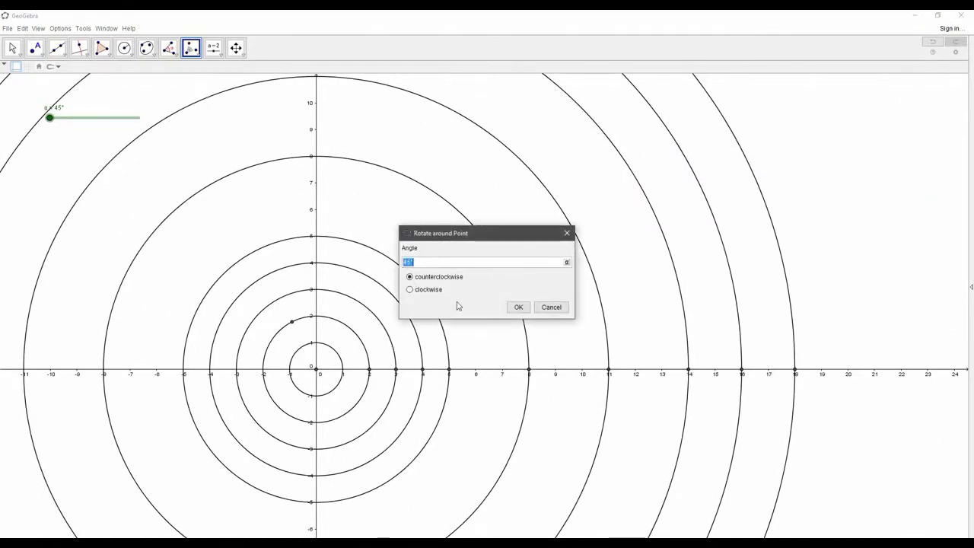
key("Return")
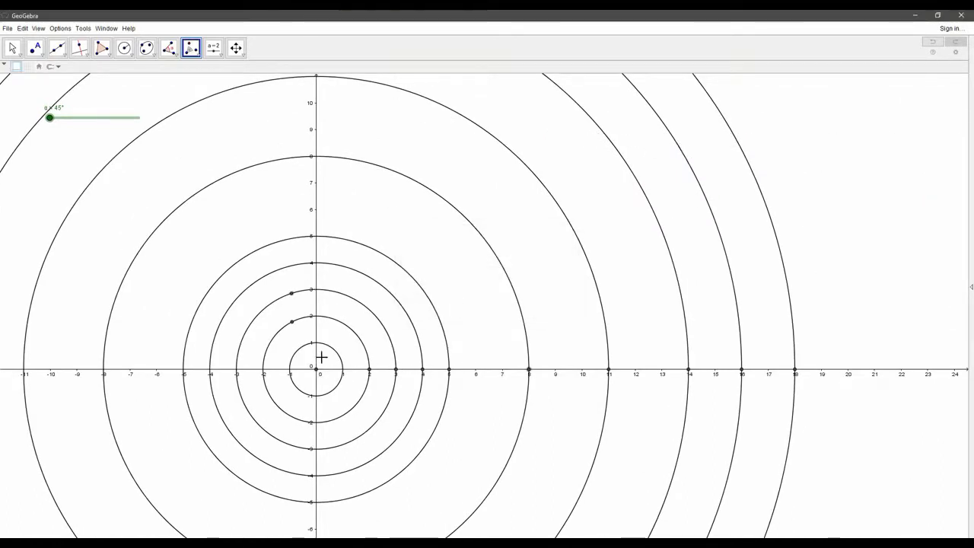
left_click(320, 371)
key("Return")
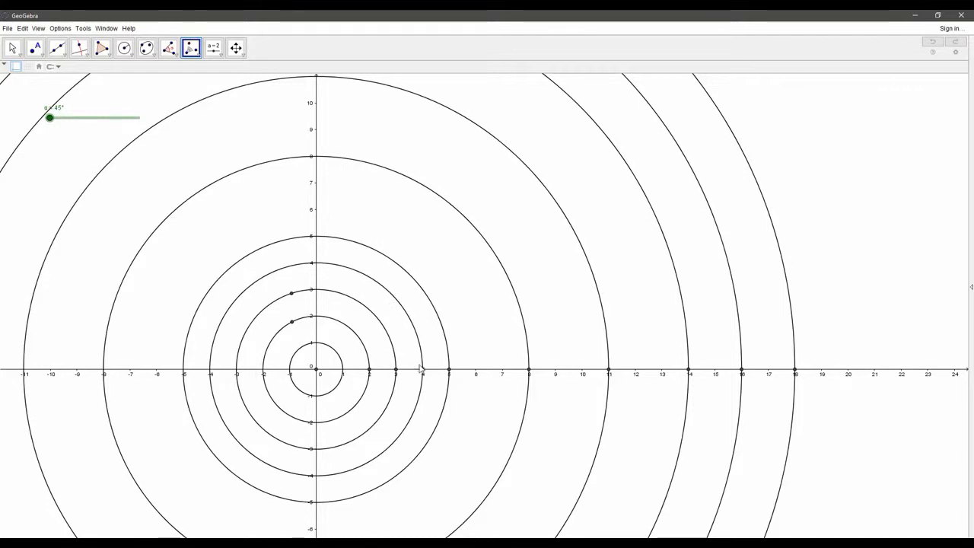
Rotate the x-axis point of the radius 4 circle counterclockwise around the center by the angle 2.2*α.
left_click(325, 363)
type("2a")
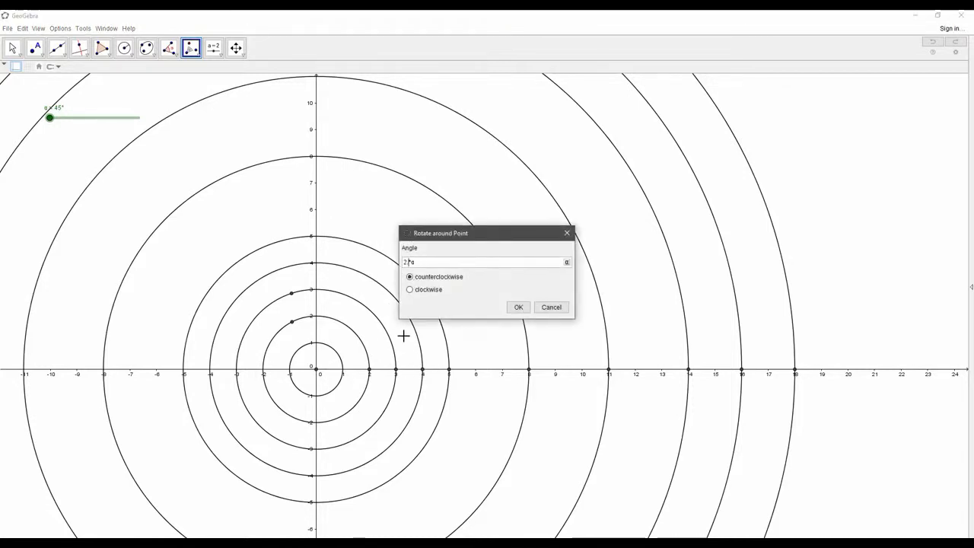
key("Return")
Rotate the x-axis point of the radius 5 circle counterclockwise around the center by the angle 2*α.
left_click(450, 370)
left_click(315, 368)
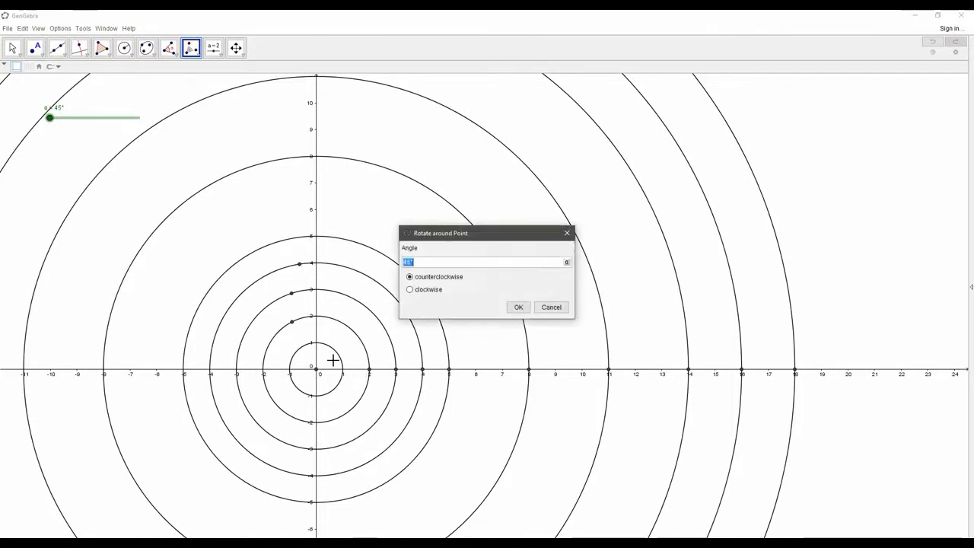
key("ctrl+v")
key("Left")
key("Left")
key("BackSpace")
key("BackSpace")
key("Return")
Rotate the x-axis point of the radius 8 circle counterclockwise around the center by the angle 1.8*α.
left_click(528, 369)
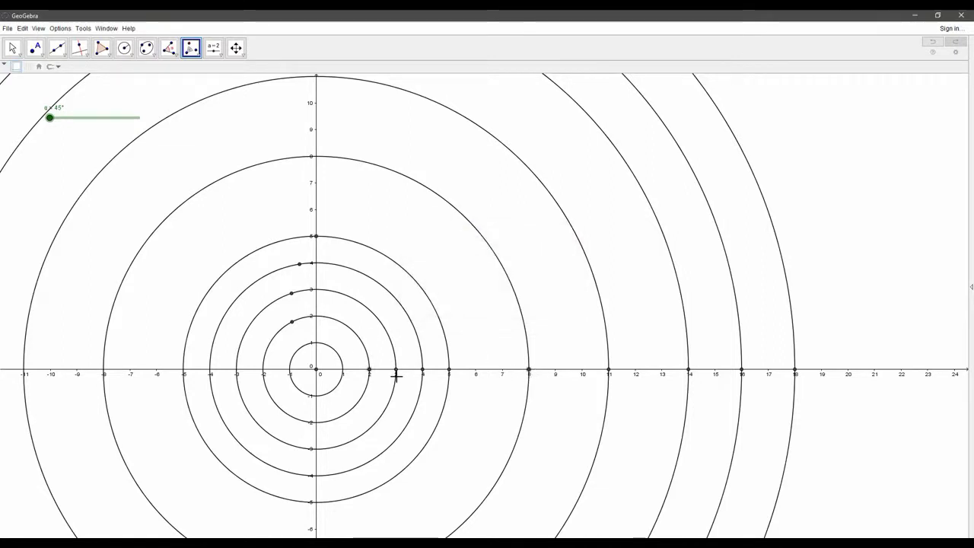
left_click(320, 370)
key("ctrl+v")
key("Left")
key("Left")
key("BackSpace")
key("BackSpace")
key("BackSpace")
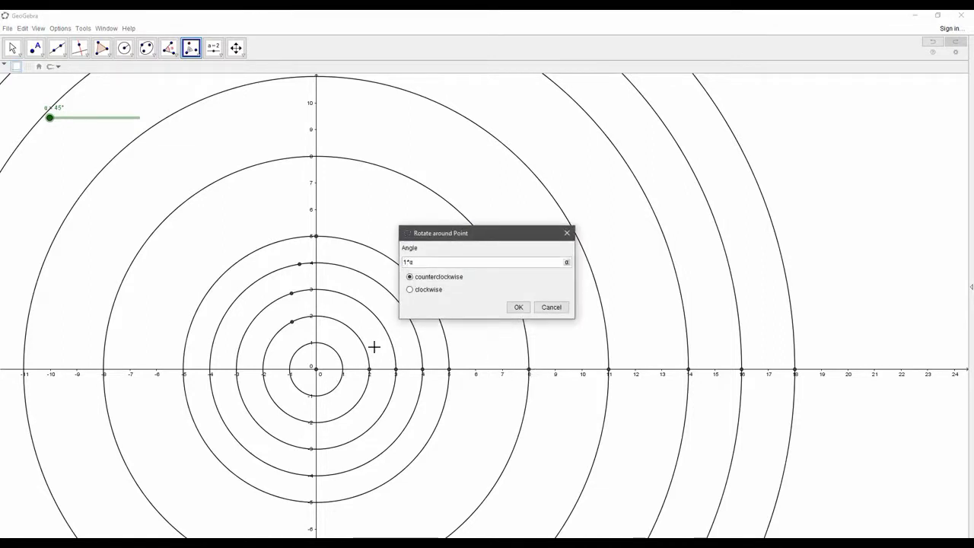
key("Return")
Rotate the x-axis point of the radius 11 circle counterclockwise around the center by the angle 1.6*α.
left_click(608, 369)
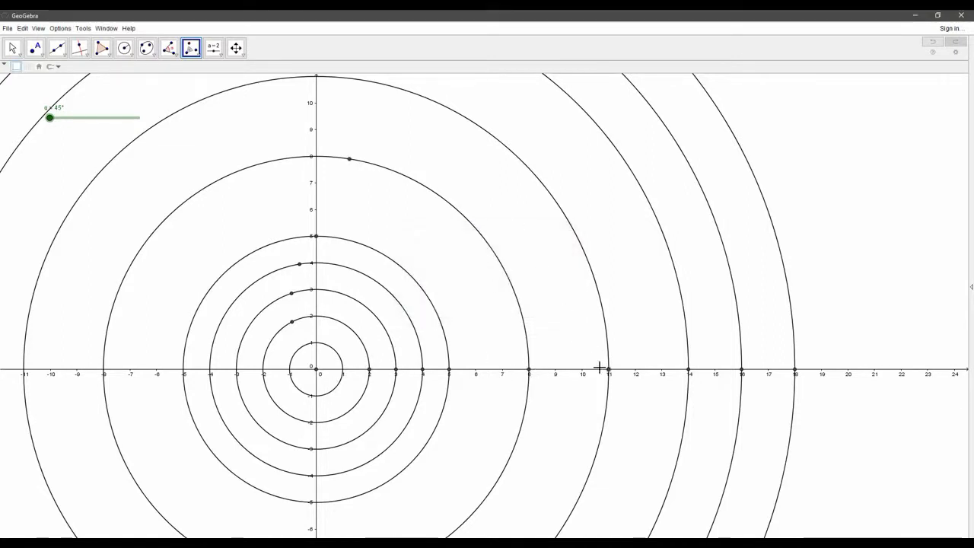
left_click(320, 371)
type("1.8*a")
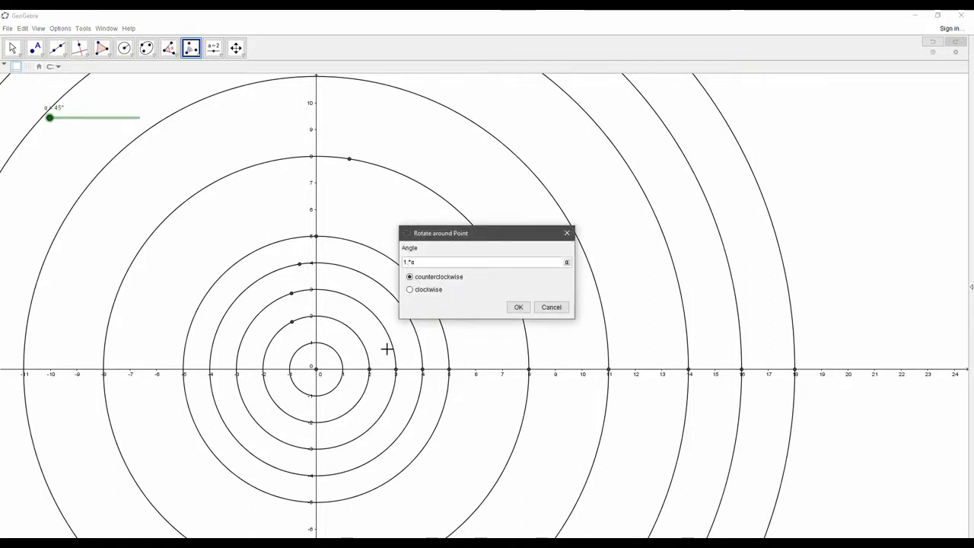
key("Return")
Rotate the x-axis point of the radius 14 circle counterclockwise around the center by the angle 1.4*α.
left_click(690, 372)
left_click(320, 371)
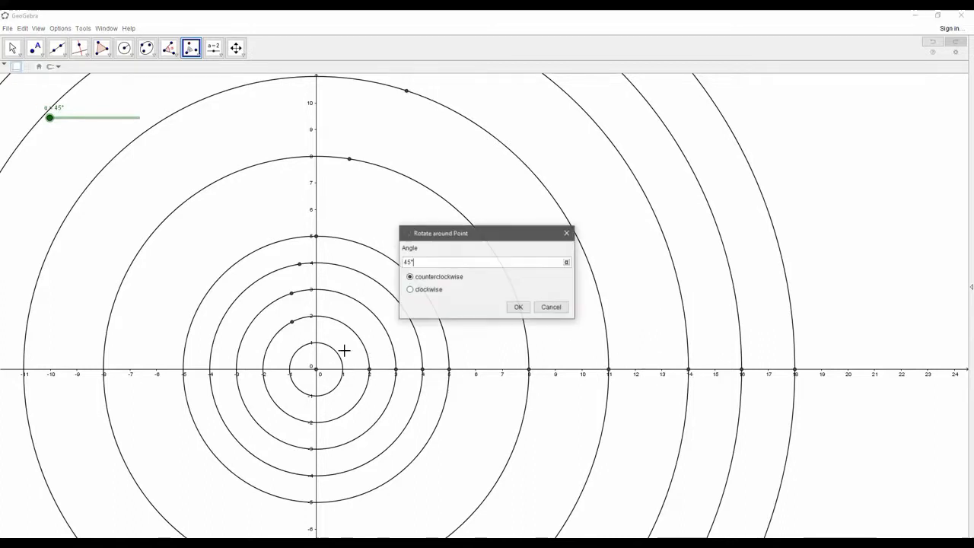
type("4")
key("Return")
scroll(522, 213, "down", 5)
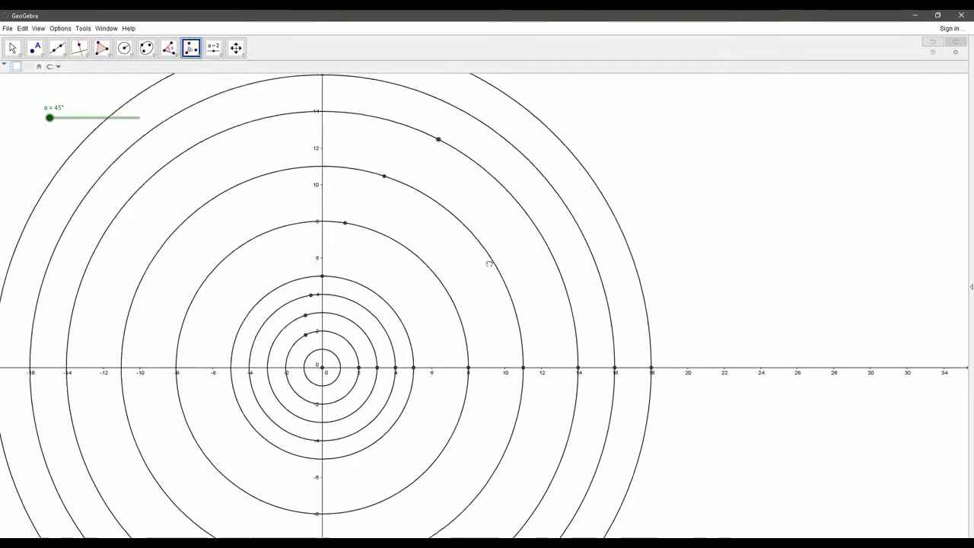
left_click(272, 398)
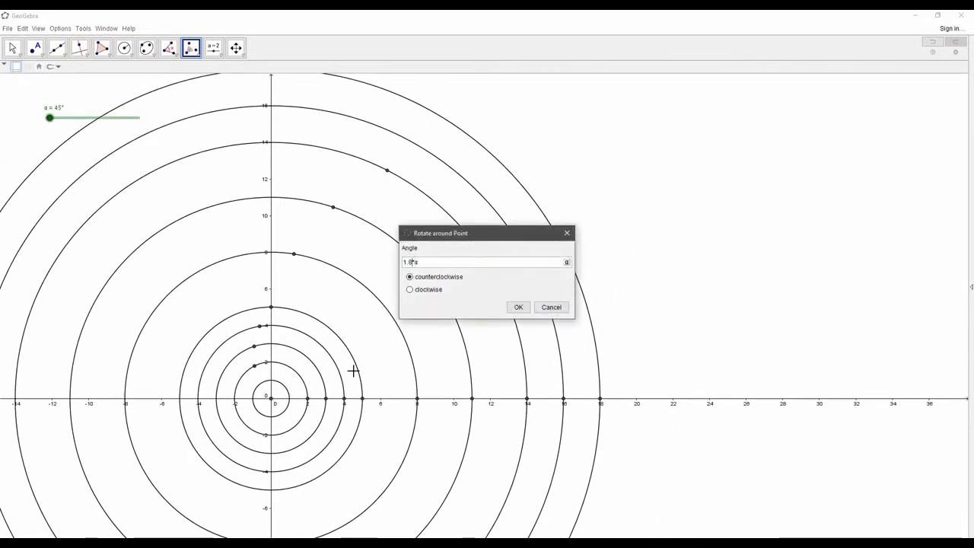
type("2")
key("Return")
key("ctrl+z")
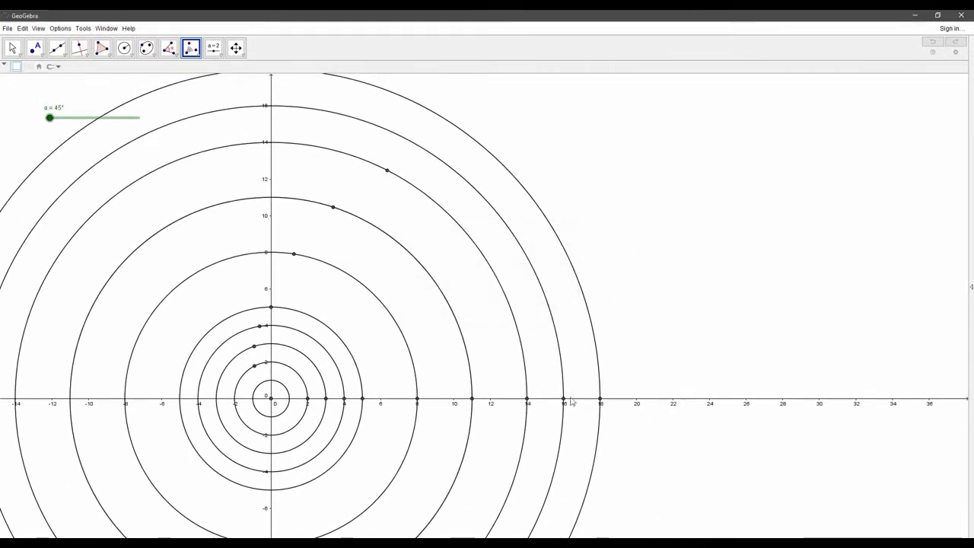
Rotate the x-axis point of the radius 16 circle counterclockwise around the center by the angle 1.2*α.
left_click(273, 399)
key("BackSpace")
type("2α")
key("Return")
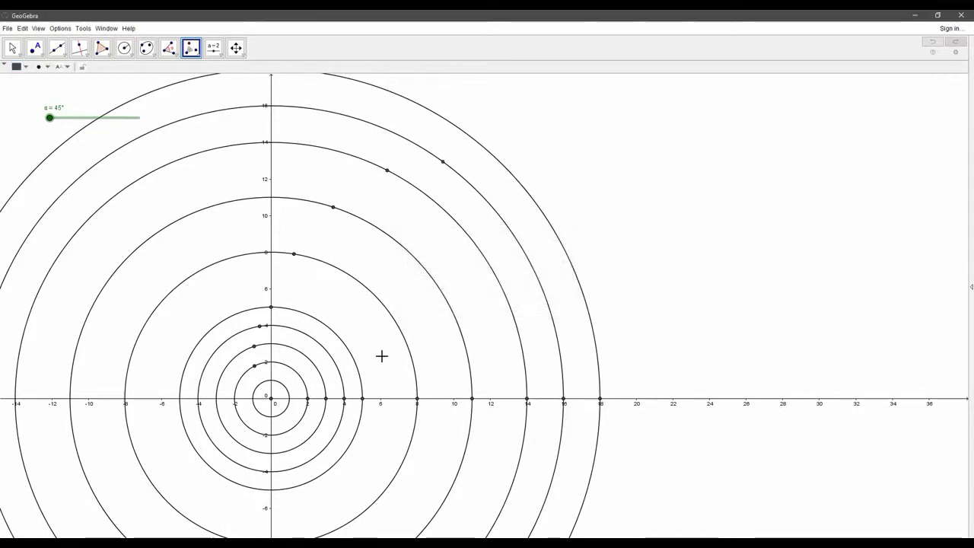
Rotate the x-axis point of the radius 18 circle counterclockwise around the center by the angle 1*α.
left_click(601, 398)
left_click(272, 398)
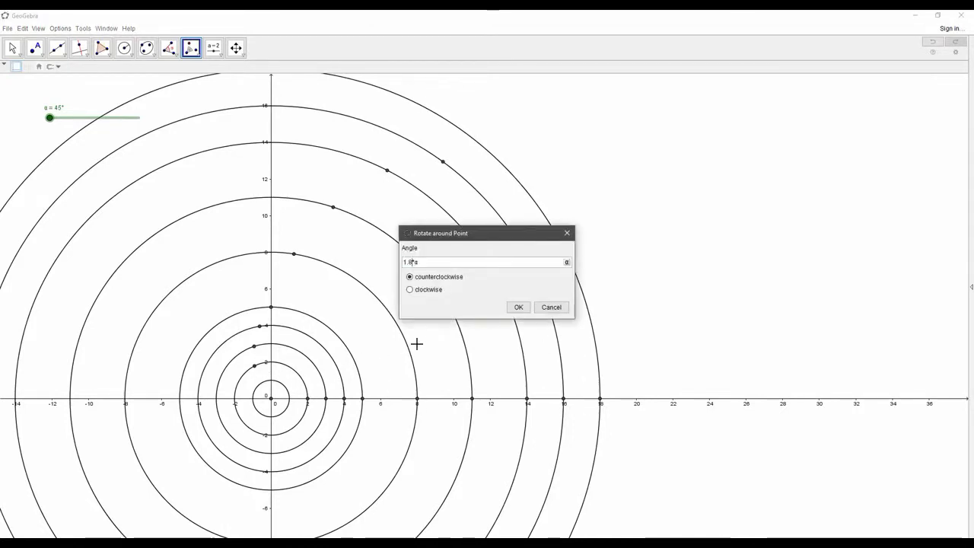
key("BackSpace")
key("BackSpace")
key("Return")
scroll(461, 277, "down", 4)
left_click_drag(301, 233, 312, 222)
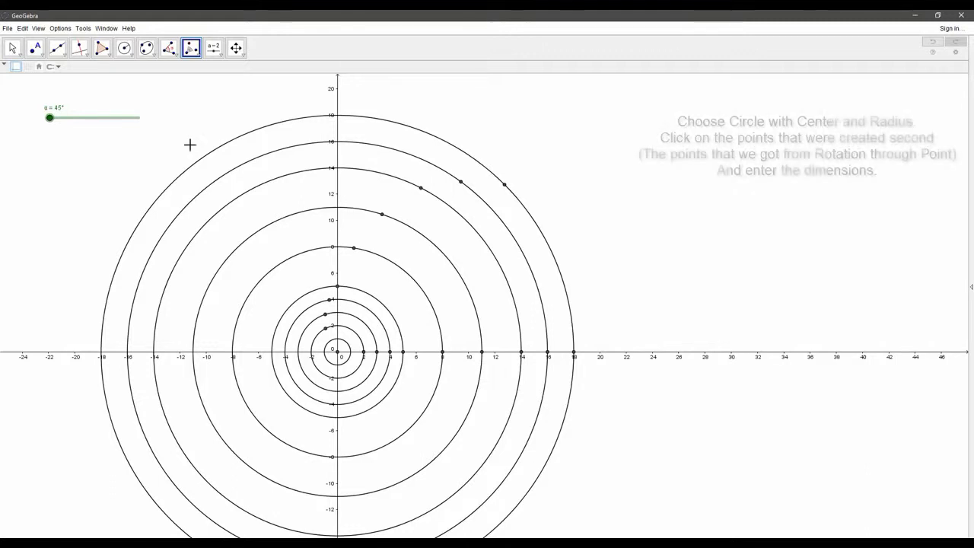
Draw a small Circle with Center and Radius, about 0.2 in radius, around the rotated point on the radius 2 circle.
left_click(130, 50)
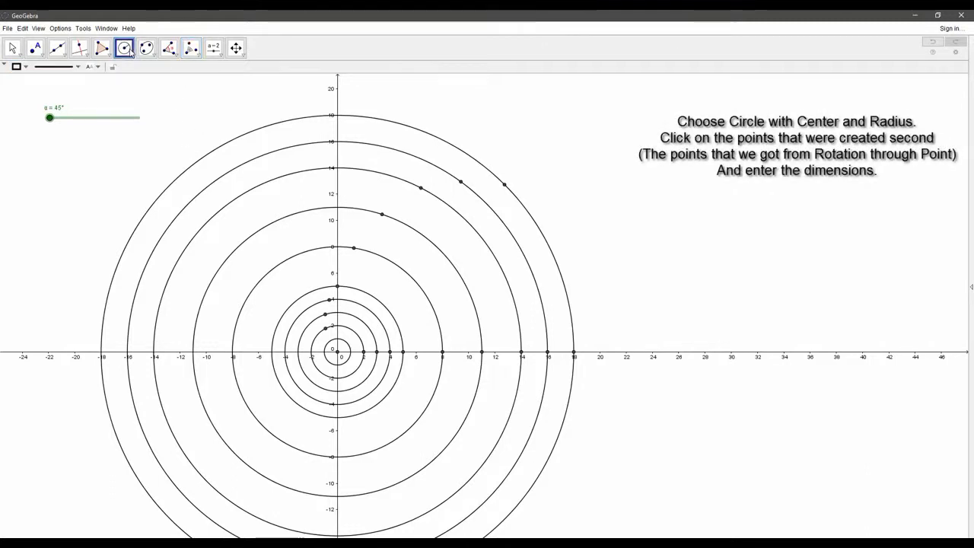
left_click(130, 52)
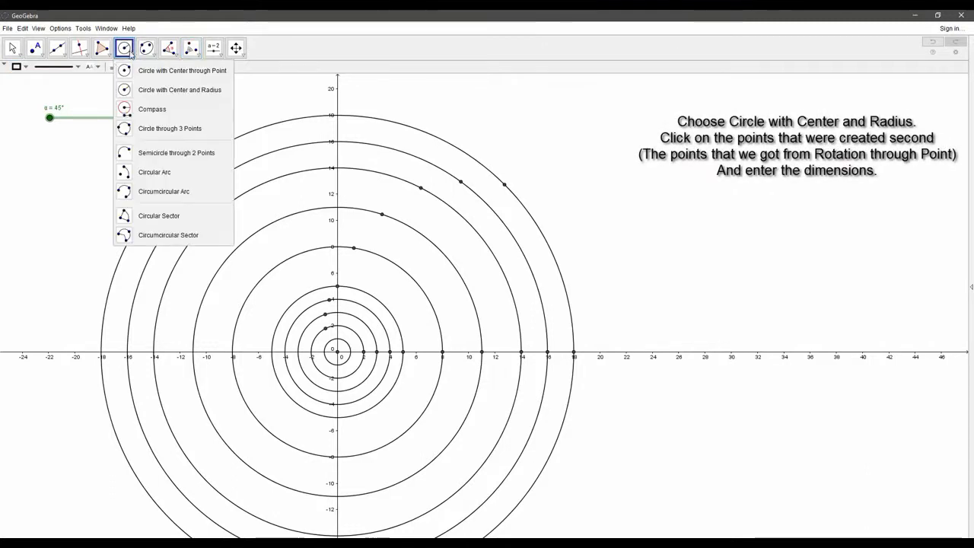
left_click(198, 92)
scroll(279, 300, "up", 5)
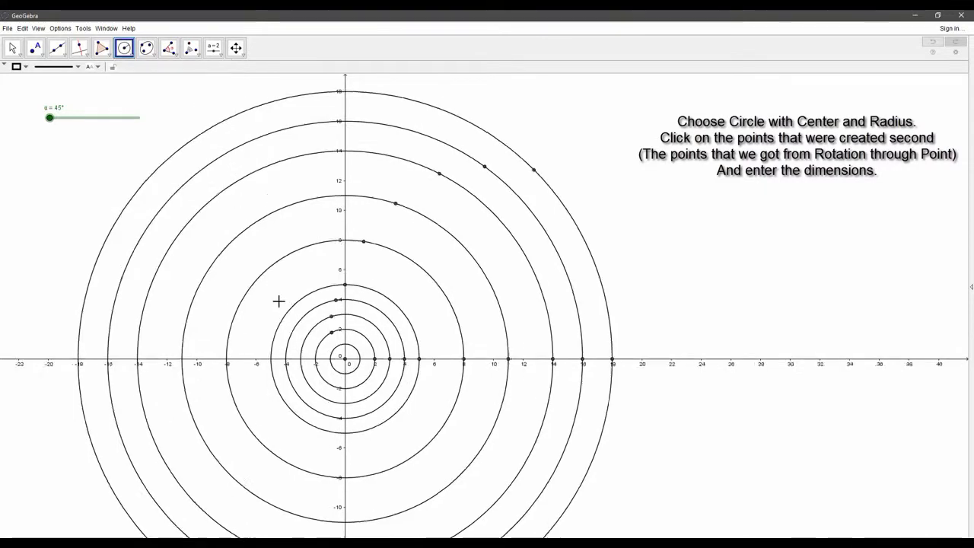
left_click(359, 346)
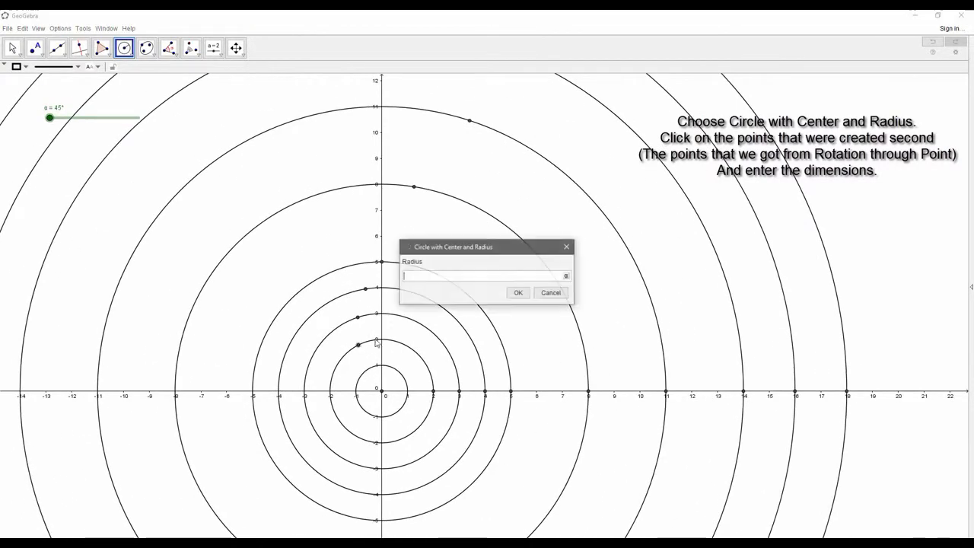
key("Escape")
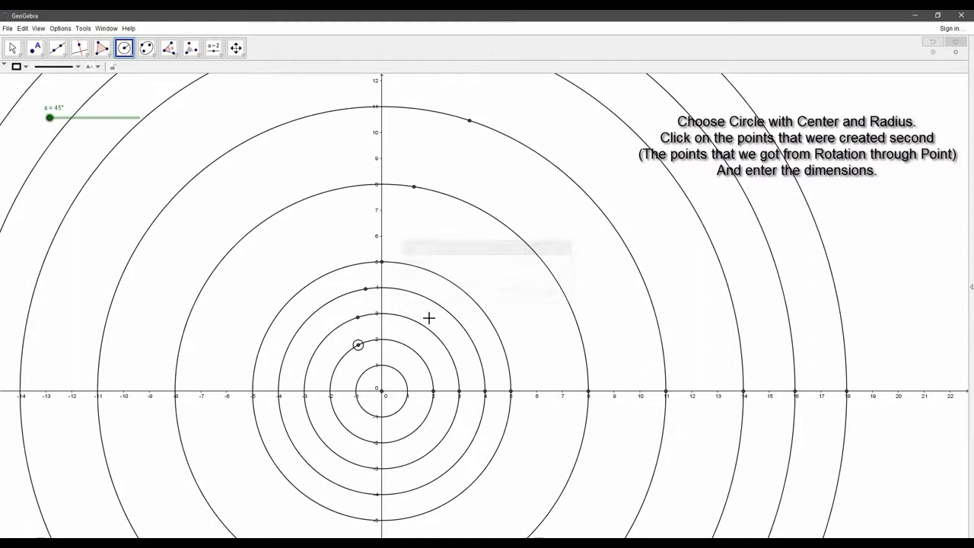
Draw circles of radius 0.3 centered on the rotated points of the radius 3 and radius 4 orbits.
left_click(359, 316)
type("0.3")
key("Return")
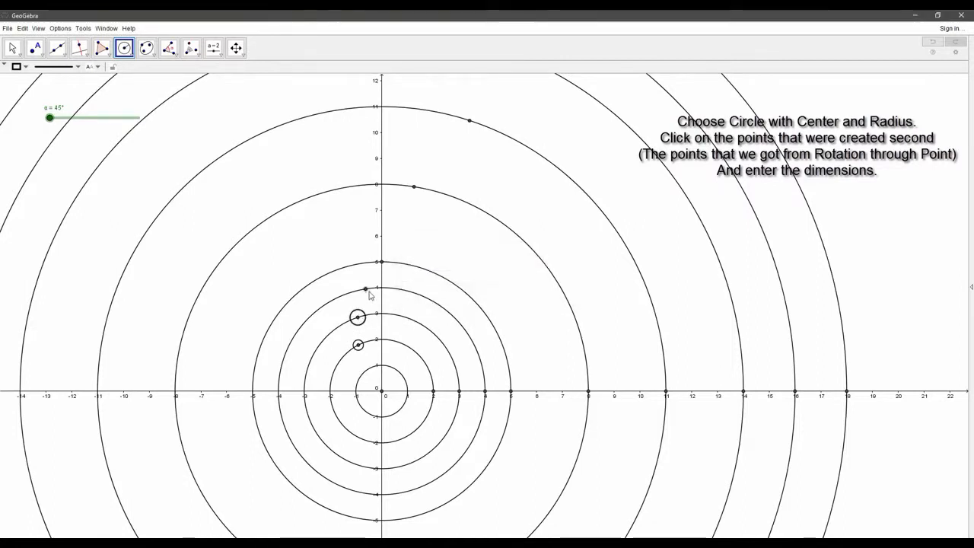
left_click(366, 289)
type("0.3")
key("Return")
Draw planet circles around the rotated points: radius about 0.2 on the radius 5 orbit and 0.7 on the radius 8 orbit.
left_click(382, 262)
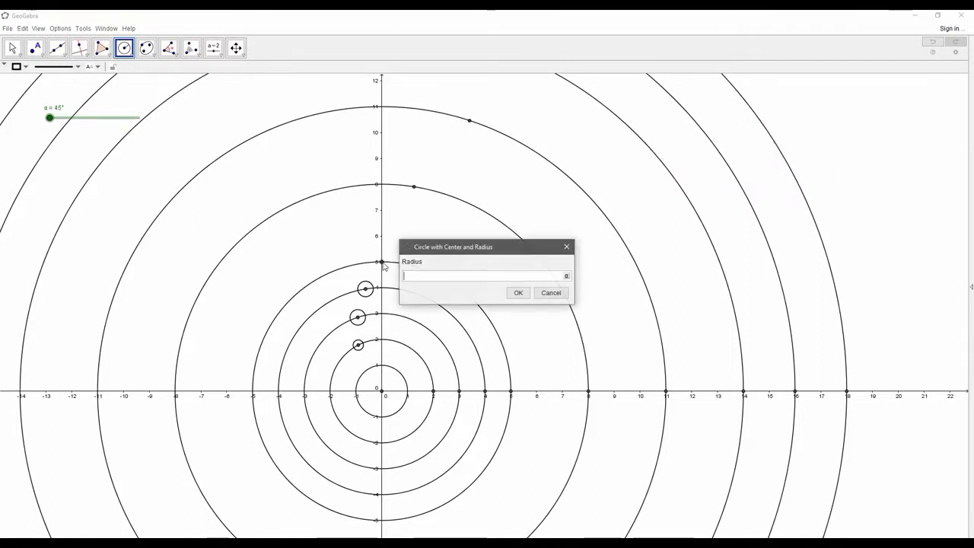
type("0.3")
key("Return")
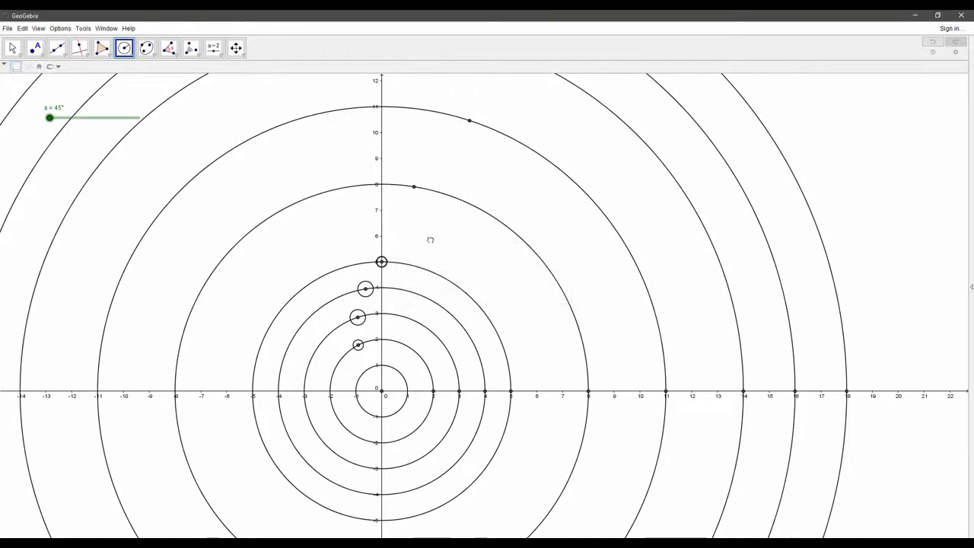
left_click_drag(430, 239, 418, 282)
left_click(402, 232)
type("0.7")
key("Return")
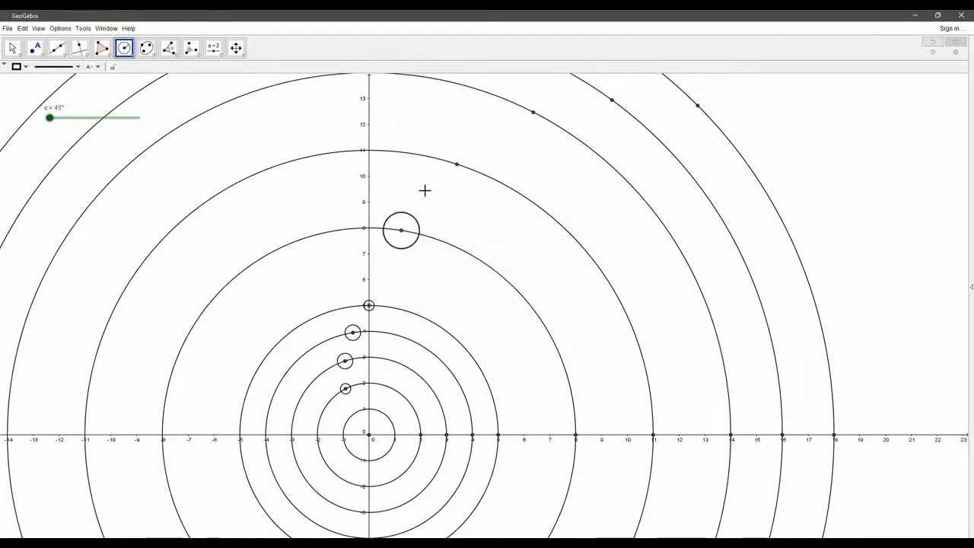
Draw planet circles around the rotated points: radius 0.6 on the radius 11 orbit and 0.4 on the radius 14 orbit.
left_click(456, 165)
type("0.6")
key("Return")
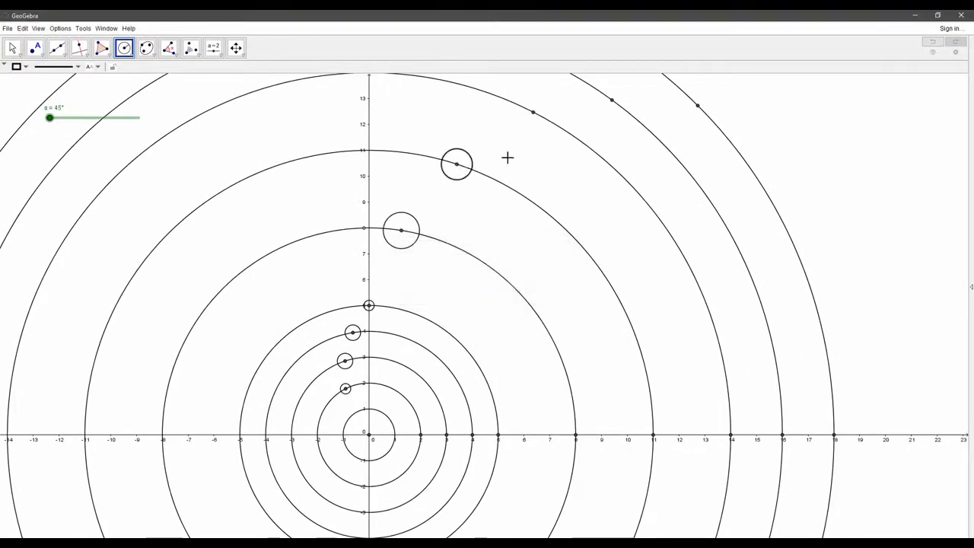
left_click_drag(546, 156, 491, 231)
left_click(478, 186)
type("0")
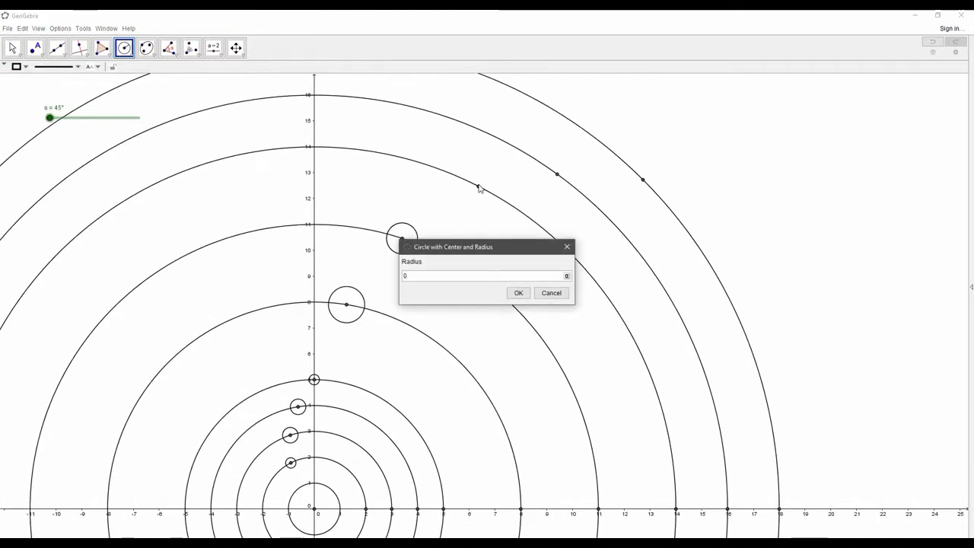
type(".4")
key("Return")
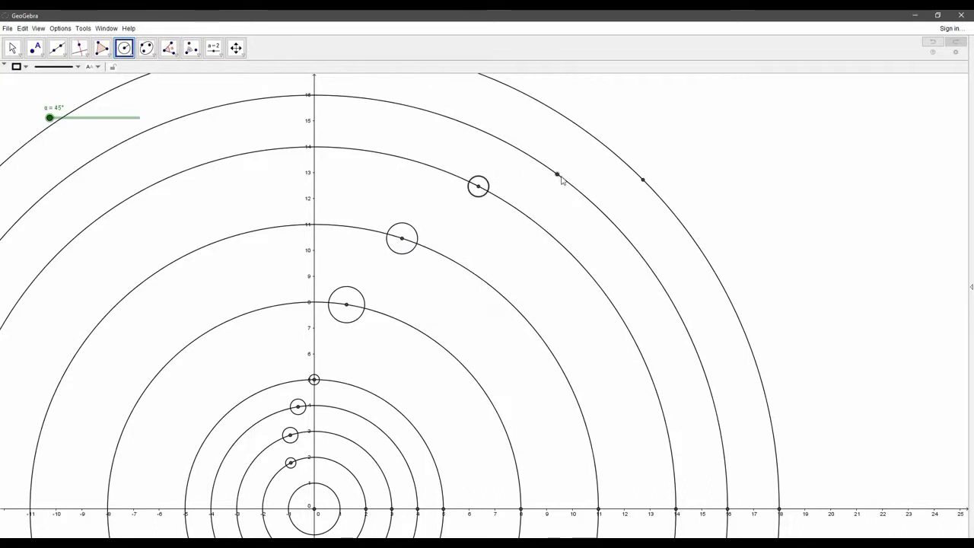
Draw planet circles around the rotated points: radius 0.4 on the radius 16 orbit and about 0.2 on the radius 18 orbit.
left_click(557, 175)
type("0.4")
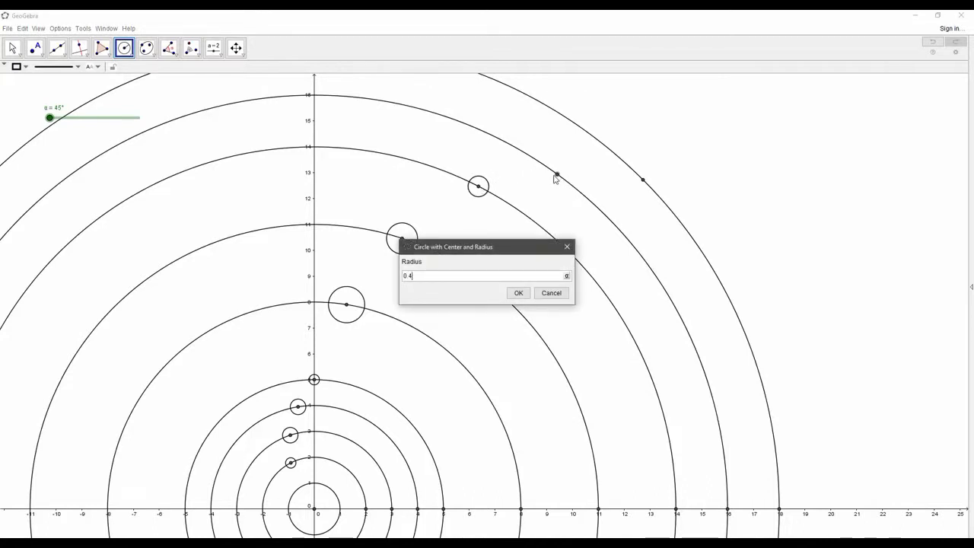
key("Return")
left_click(643, 181)
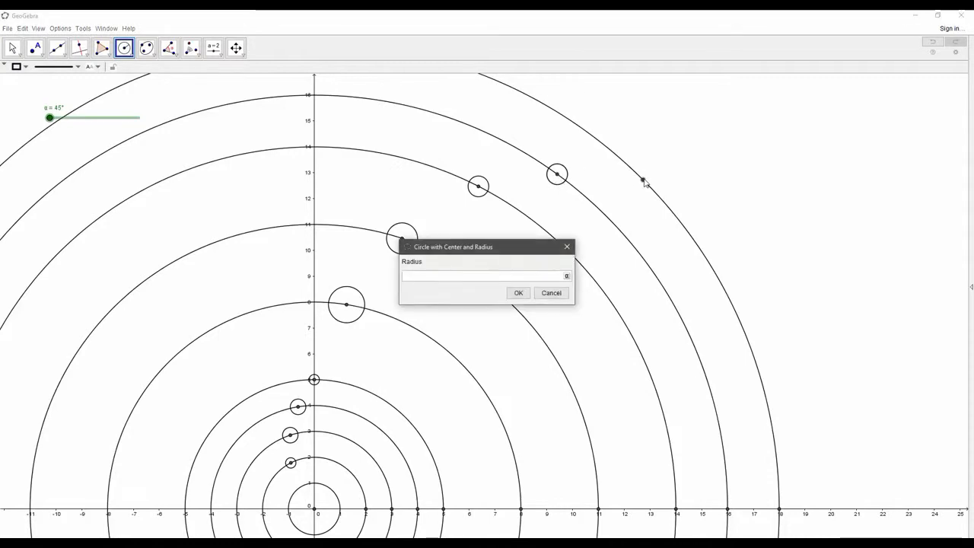
type("0.3")
key("Return")
Color the central radius 1 sun circle light yellow (#FFFF66) and raise its opacity to a solid fill.
scroll(594, 256, "down", 4)
scroll(539, 323, "down", 2)
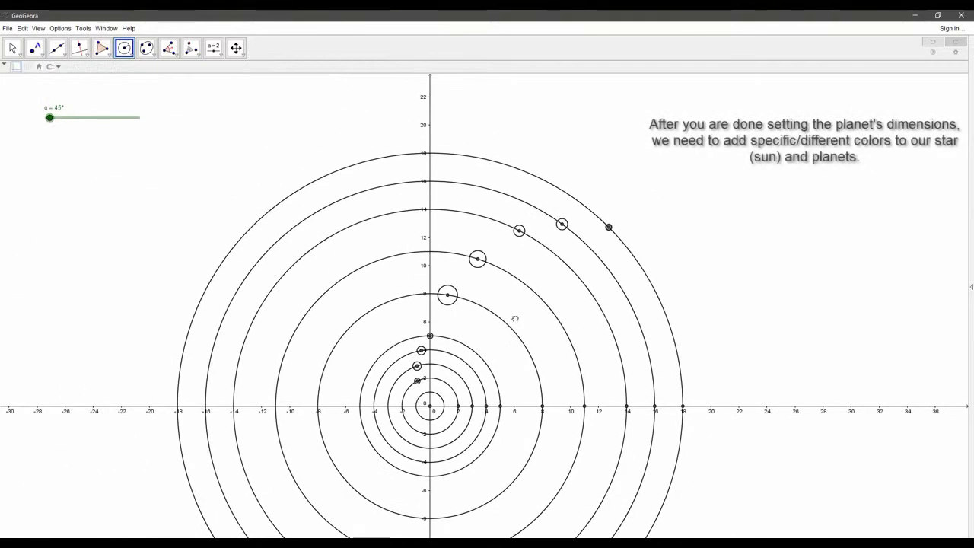
left_click_drag(515, 319, 526, 241)
scroll(527, 240, "up", 1)
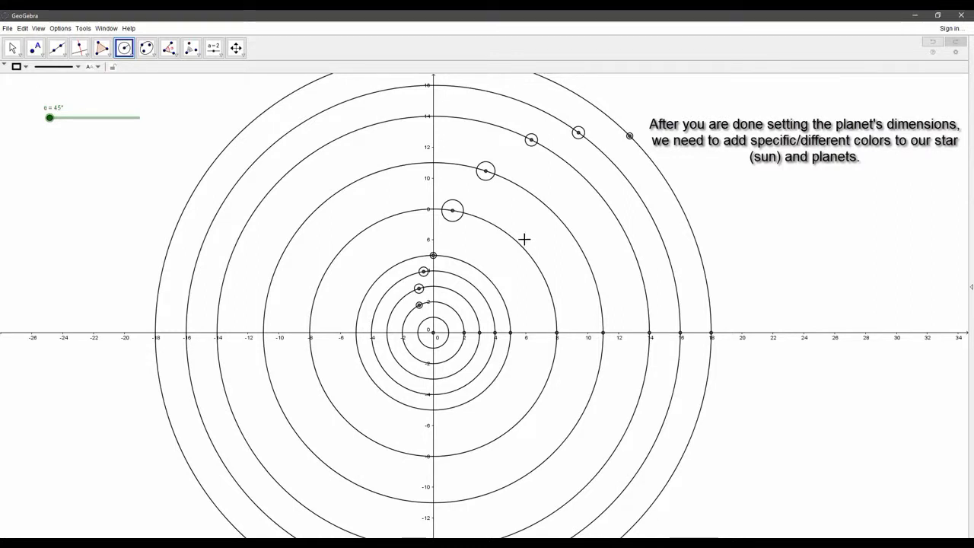
left_click(13, 48)
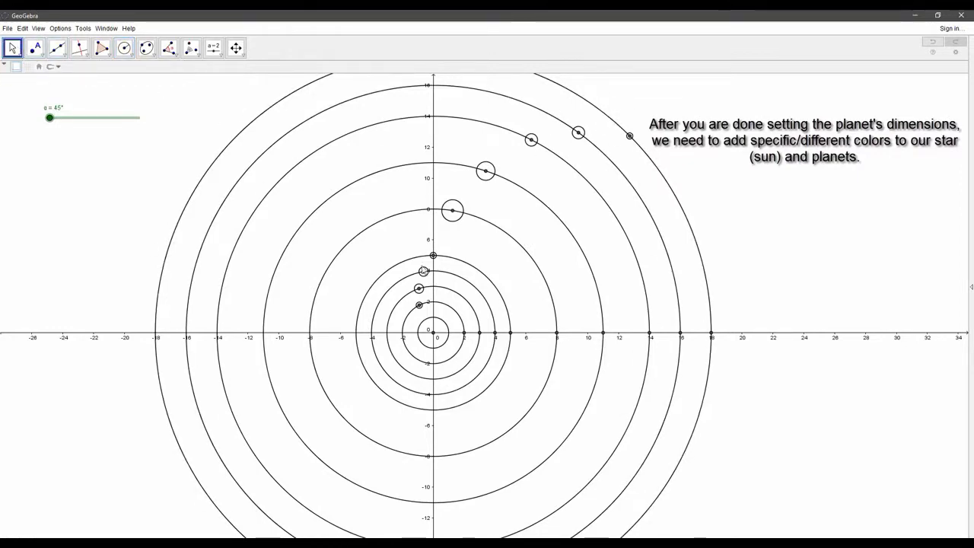
scroll(447, 330, "up", 8)
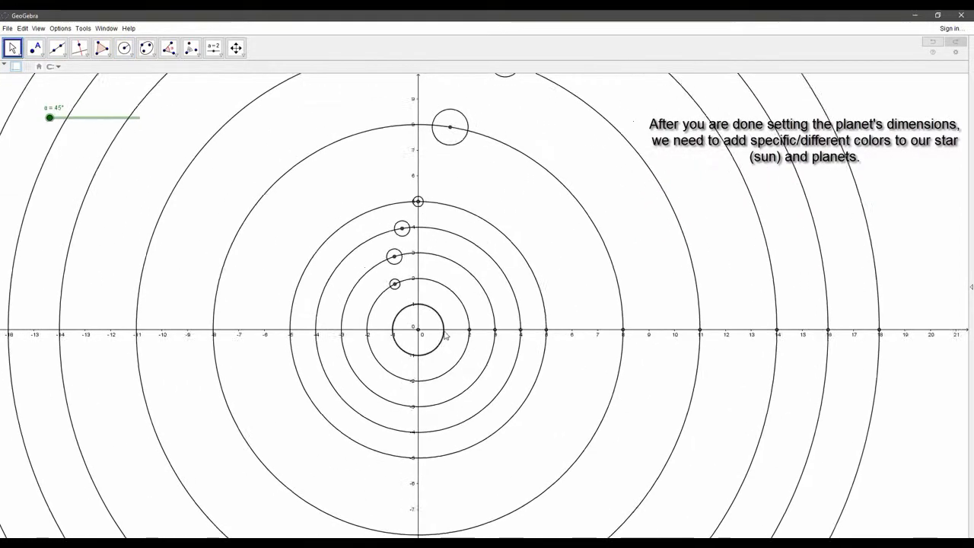
right_click(445, 327)
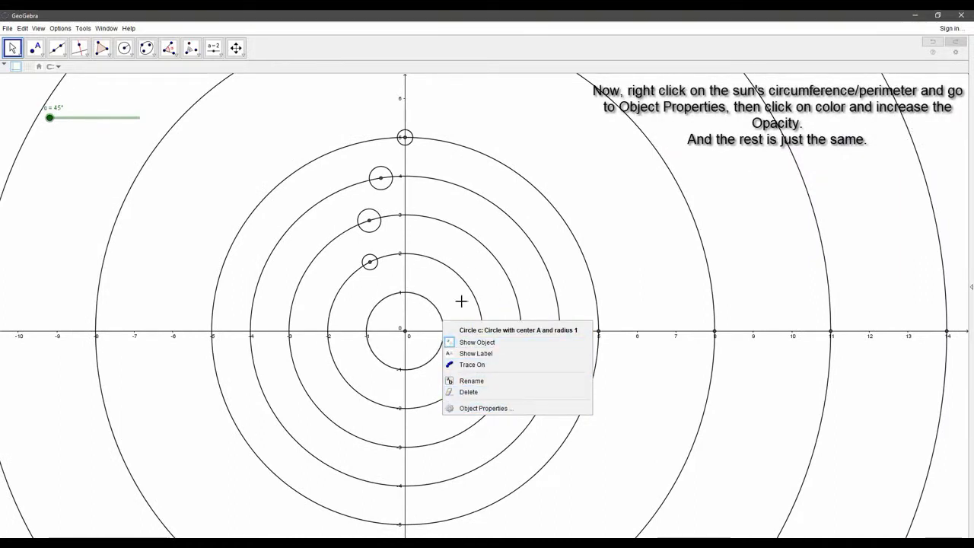
left_click(491, 409)
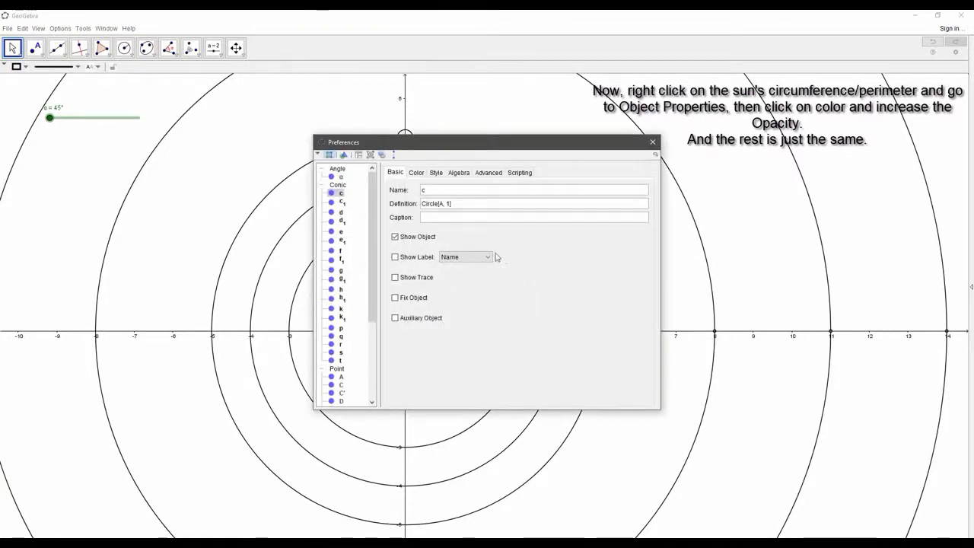
left_click(416, 173)
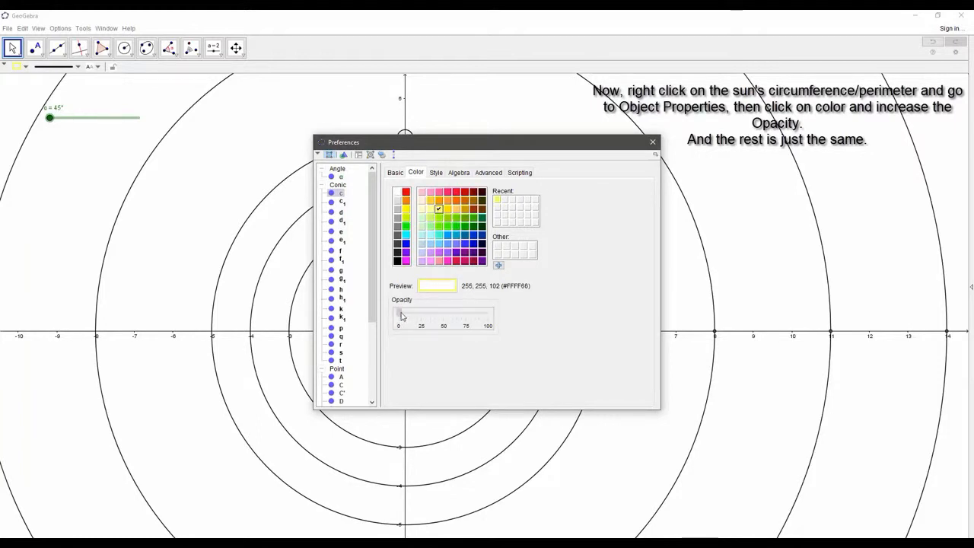
left_click(653, 144)
Color the planet circle on the radius 2 orbit dark purple with opacity 100.
right_click(377, 268)
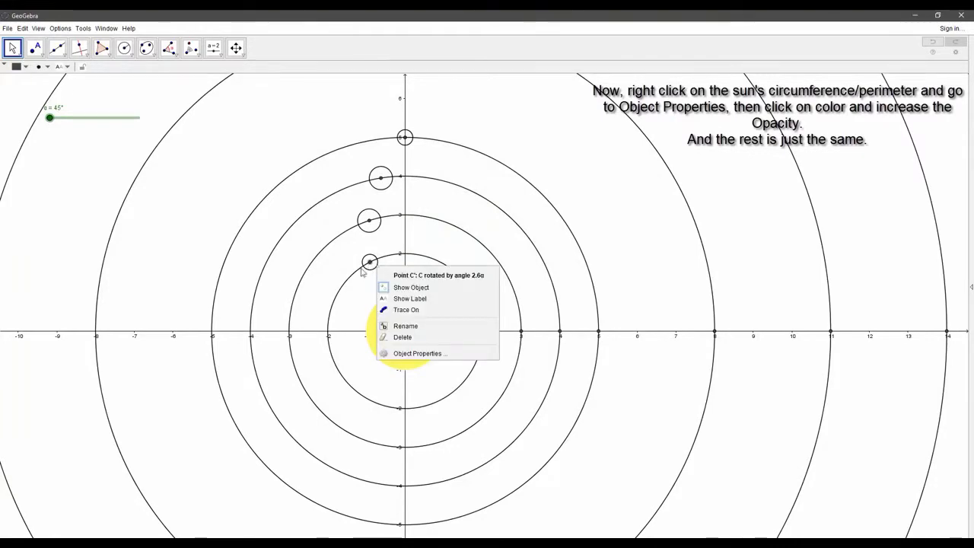
scroll(362, 273, "up", 5)
right_click(378, 276)
left_click(415, 369)
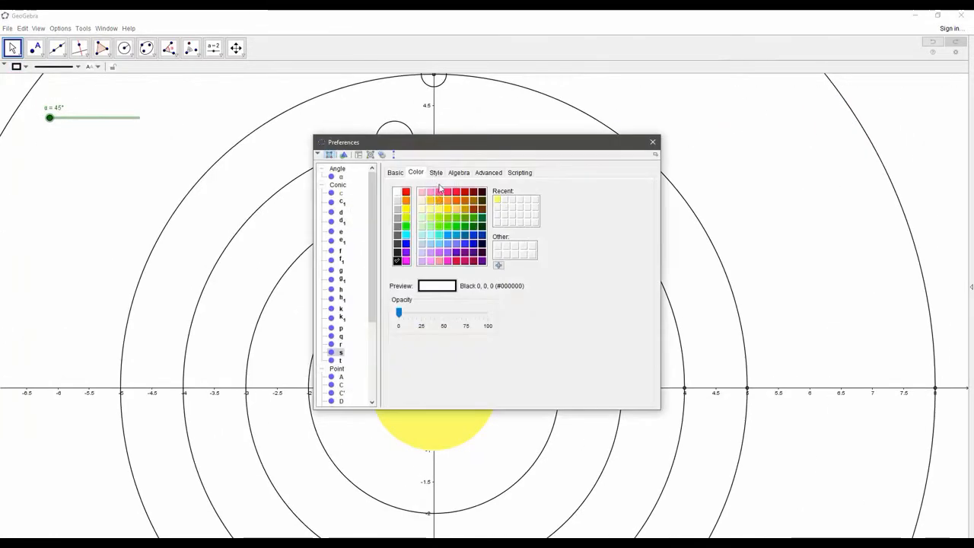
left_click_drag(424, 314, 490, 313)
left_click(653, 142)
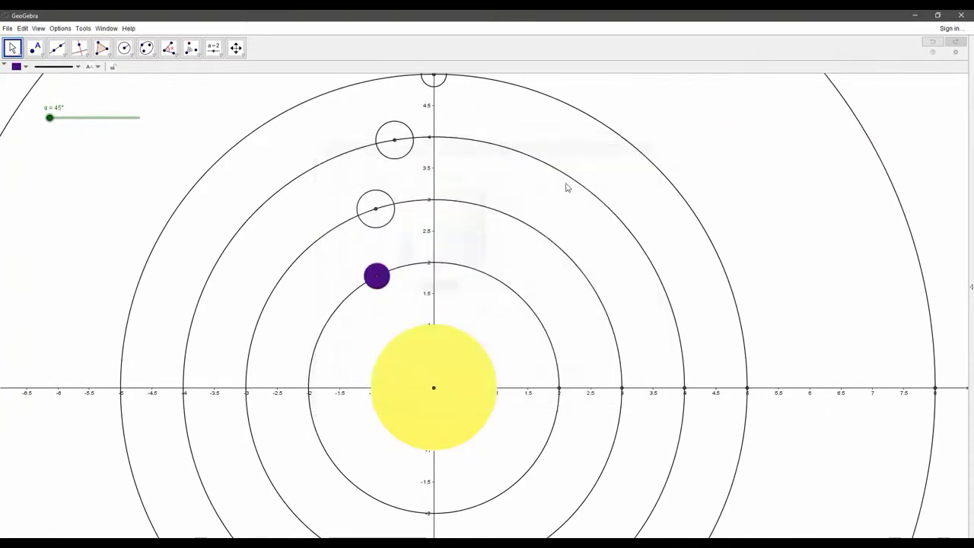
Color the planet circle on the radius 3 orbit pink (#FF99CC) with a solid fill.
right_click(394, 221)
left_click(452, 308)
left_click(431, 192)
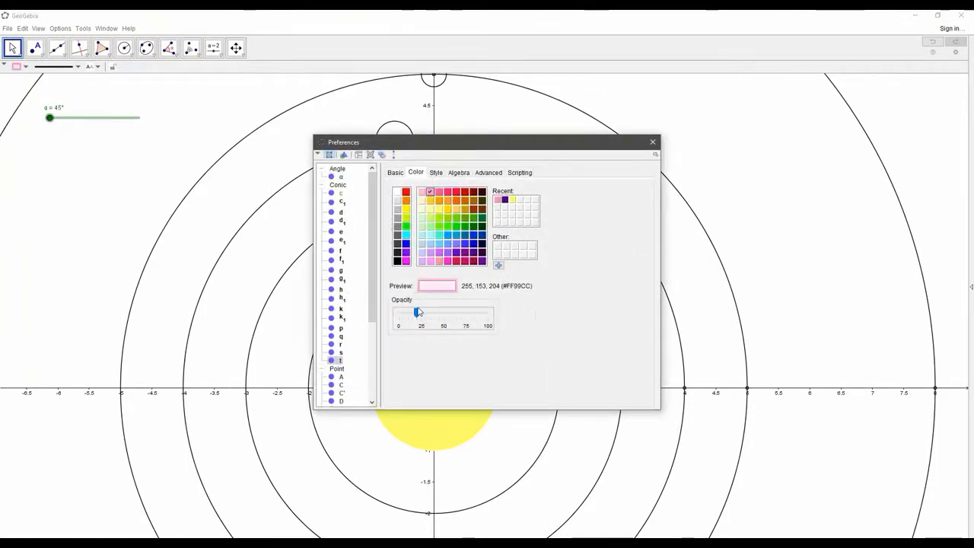
left_click(652, 142)
Color the planet circle on the radius 4 orbit bright magenta-pink with opacity 100.
right_click(409, 221)
left_click(445, 309)
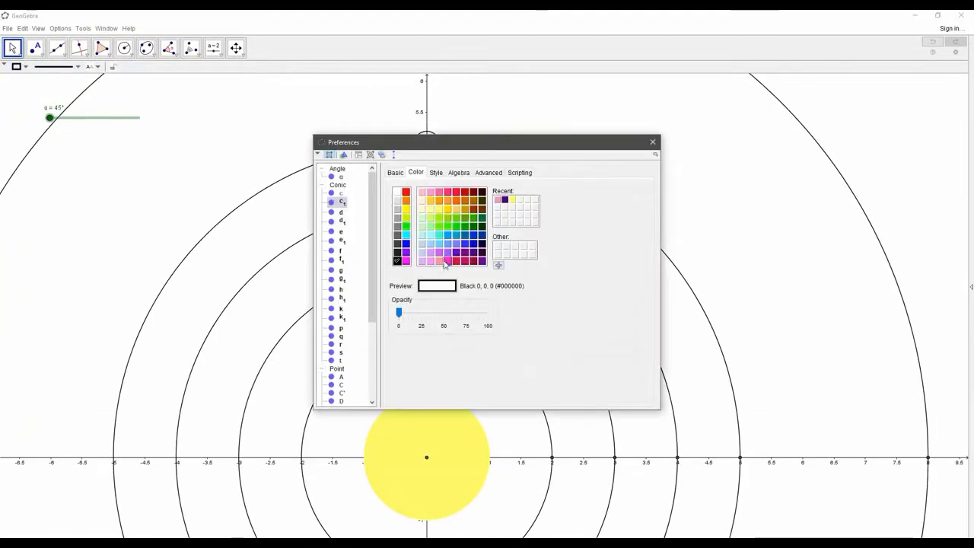
left_click(447, 261)
left_click_drag(398, 314, 490, 312)
left_click(652, 143)
Color the small planet circle on the radius 5 orbit green (#00CC00) with opacity 100.
left_click_drag(439, 337, 401, 246)
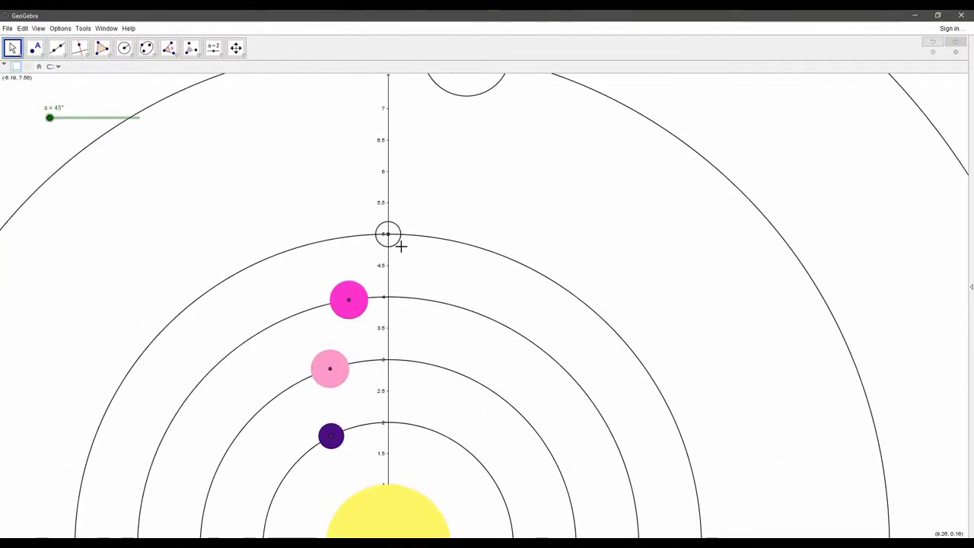
right_click(397, 243)
left_click(436, 332)
left_click(447, 260)
left_click(481, 260)
left_click(456, 226)
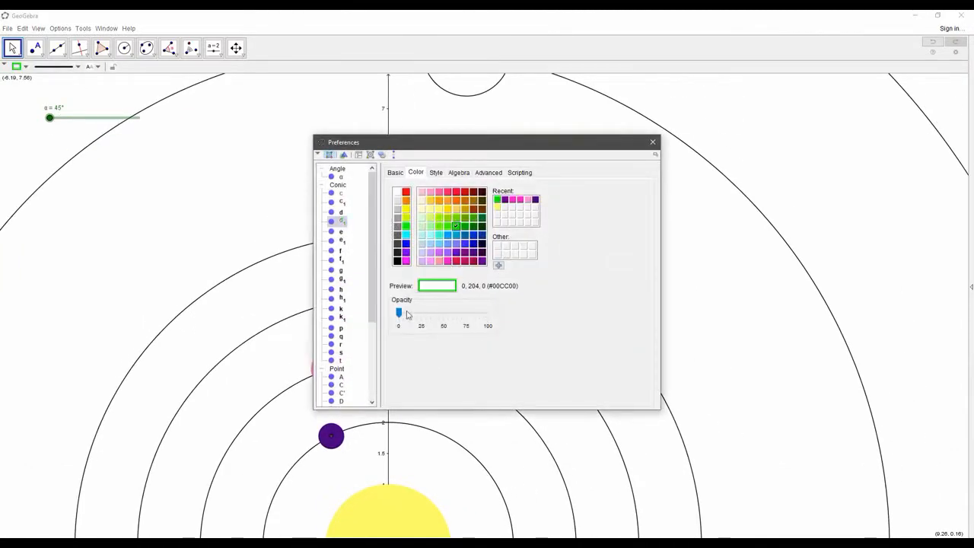
left_click_drag(399, 313, 489, 312)
left_click(653, 145)
Color the large planet circle on the radius 8 orbit very dark green with opacity 100.
left_click_drag(494, 105, 456, 198)
right_click(448, 183)
left_click(498, 268)
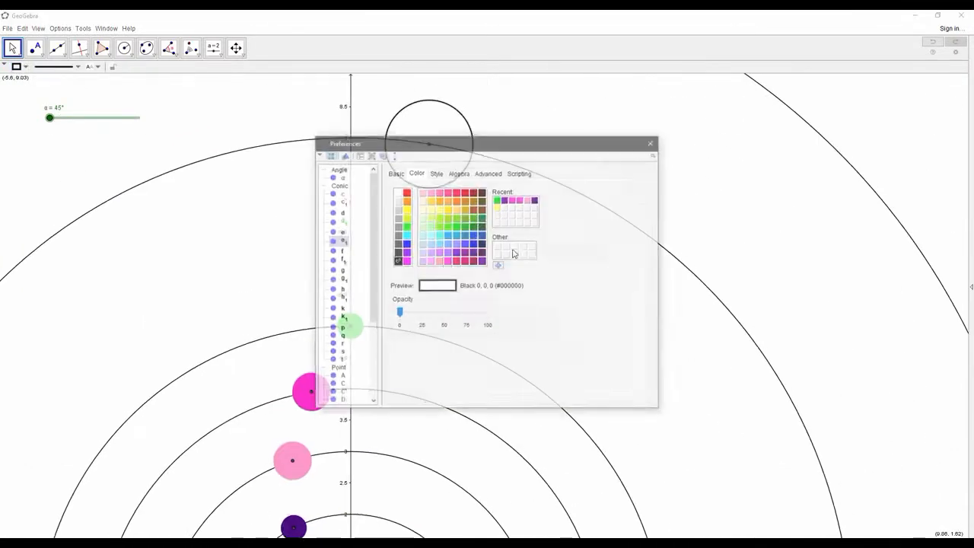
left_click(473, 226)
left_click_drag(398, 313, 489, 313)
left_click(652, 143)
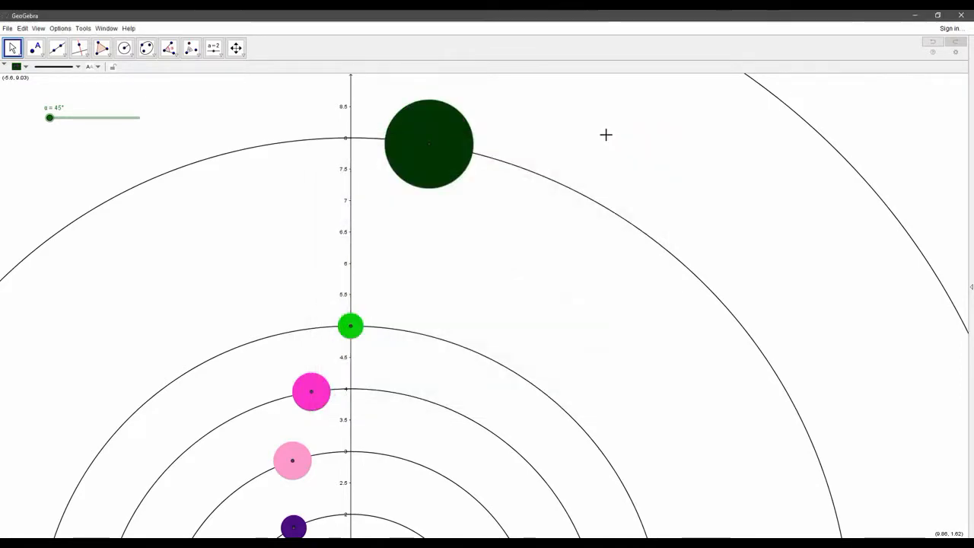
Color the planet circle on the radius 11 orbit light blue (#99CCFF) with opacity 100.
left_click_drag(604, 135, 556, 255)
right_click(526, 145)
left_click(561, 226)
left_click(429, 209)
left_click(430, 244)
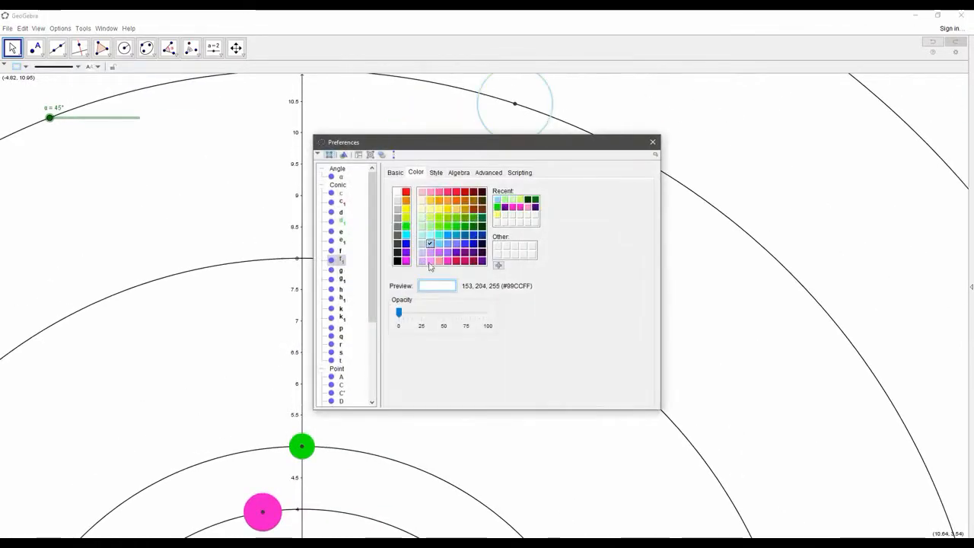
left_click_drag(398, 313, 490, 313)
left_click(653, 142)
Color the planet circle on the radius 14 orbit orange (#FF9900) with a solid fill.
left_click_drag(680, 103, 665, 135)
scroll(535, 157, "up", 3)
scroll(535, 156, "down", 5)
left_click_drag(589, 137, 580, 268)
scroll(579, 268, "down", 7)
scroll(539, 340, "up", 3)
left_click_drag(563, 324, 563, 231)
right_click(541, 234)
left_click(582, 322)
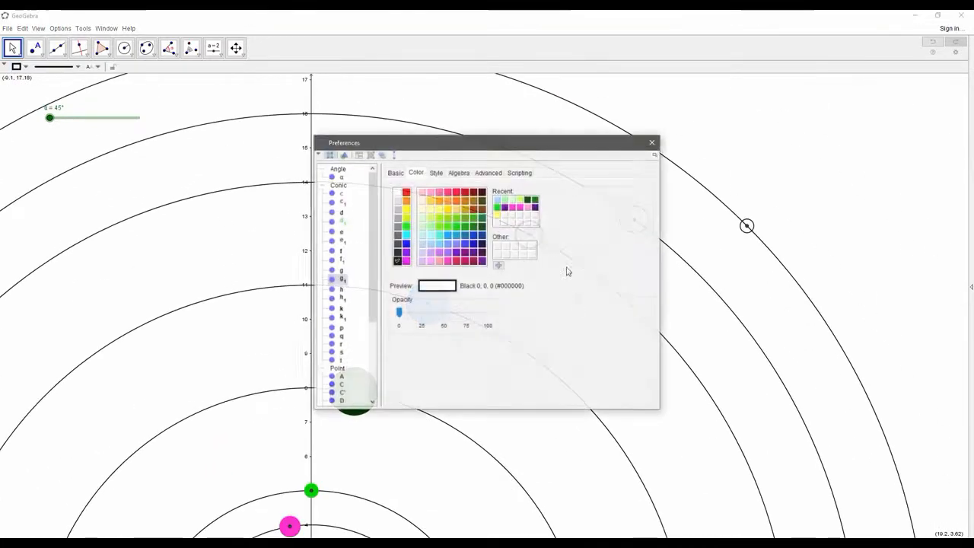
left_click(473, 235)
left_click(473, 243)
left_click(464, 252)
left_click(456, 251)
left_click(439, 243)
left_click(448, 201)
left_click(438, 201)
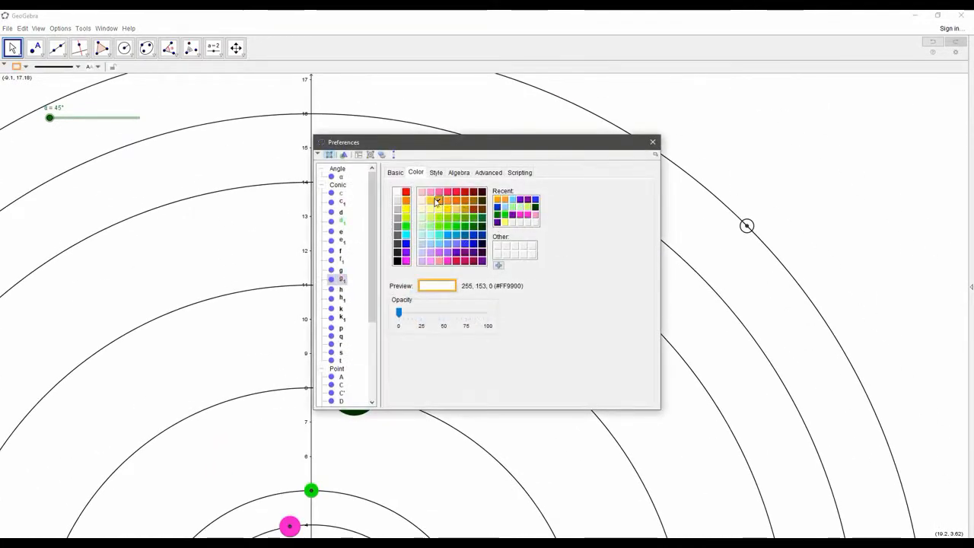
left_click(653, 142)
Color the planet circle on the radius 16 orbit red with a solid fill.
left_click_drag(644, 180, 566, 226)
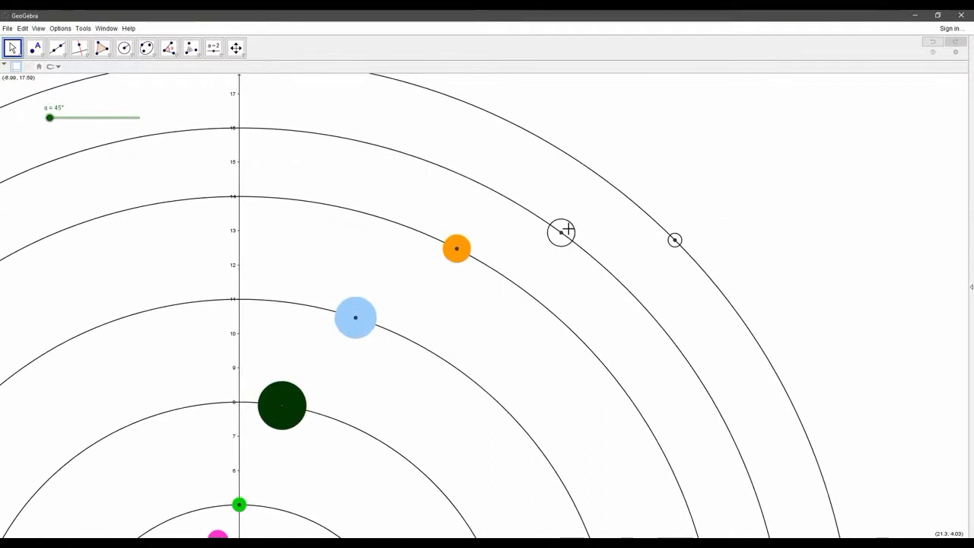
right_click(562, 230)
left_click(609, 314)
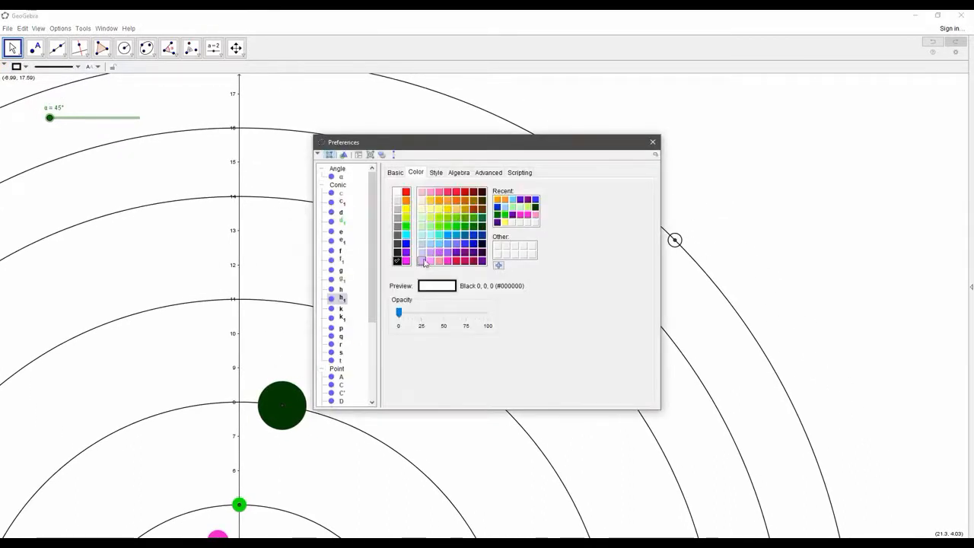
left_click(474, 191)
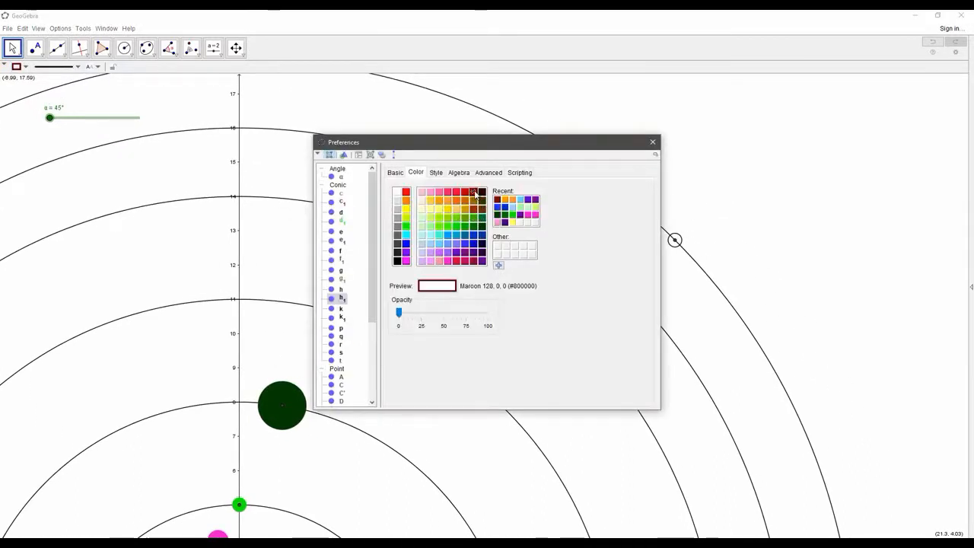
left_click(455, 192)
left_click(652, 143)
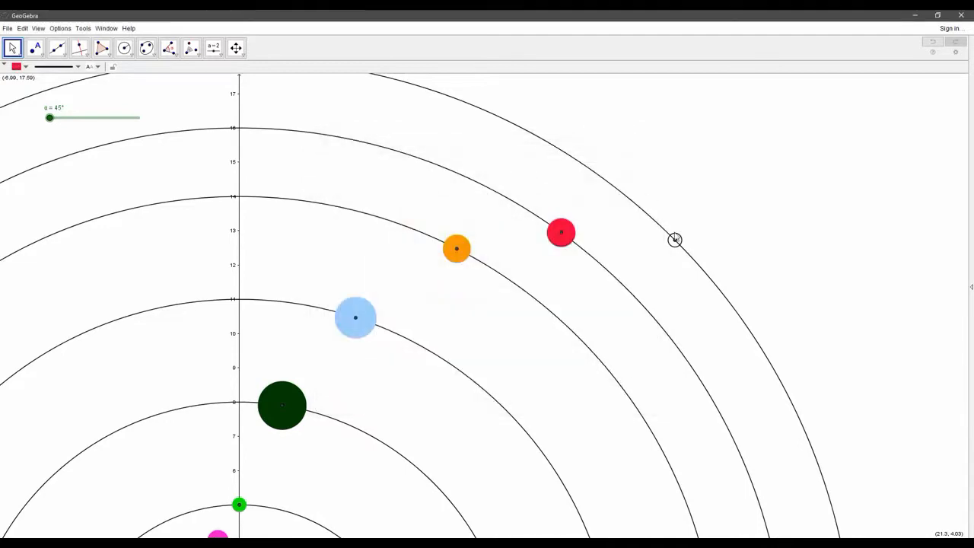
Color the outermost planet circle, on the radius 18 orbit, light gray with a solid fill.
double_click(675, 240)
left_click(398, 208)
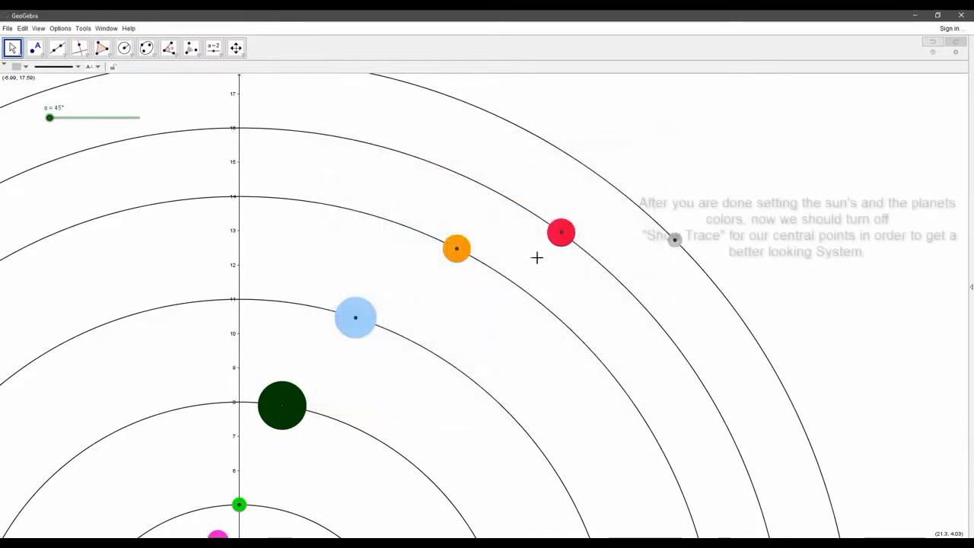
scroll(471, 322, "down", 2)
left_click_drag(480, 324, 545, 242)
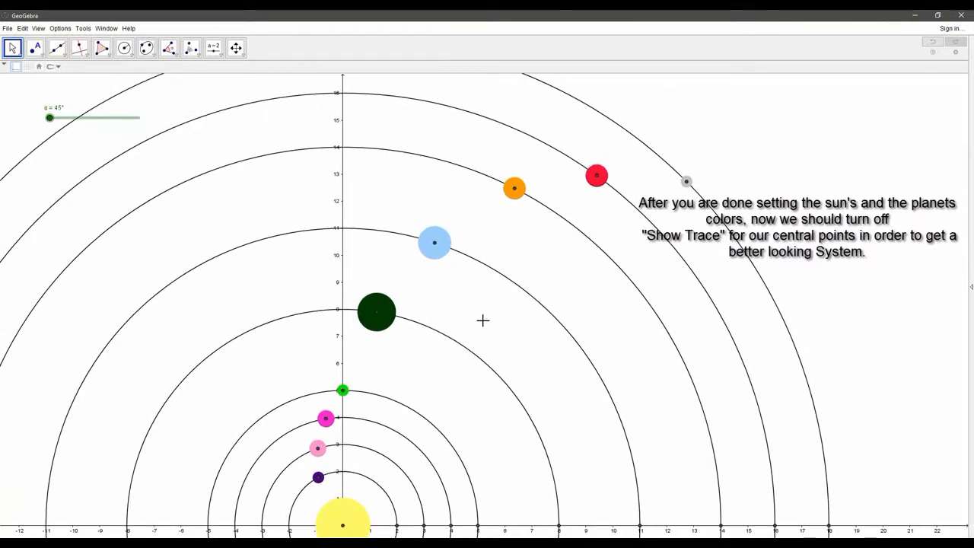
left_click_drag(483, 320, 536, 271)
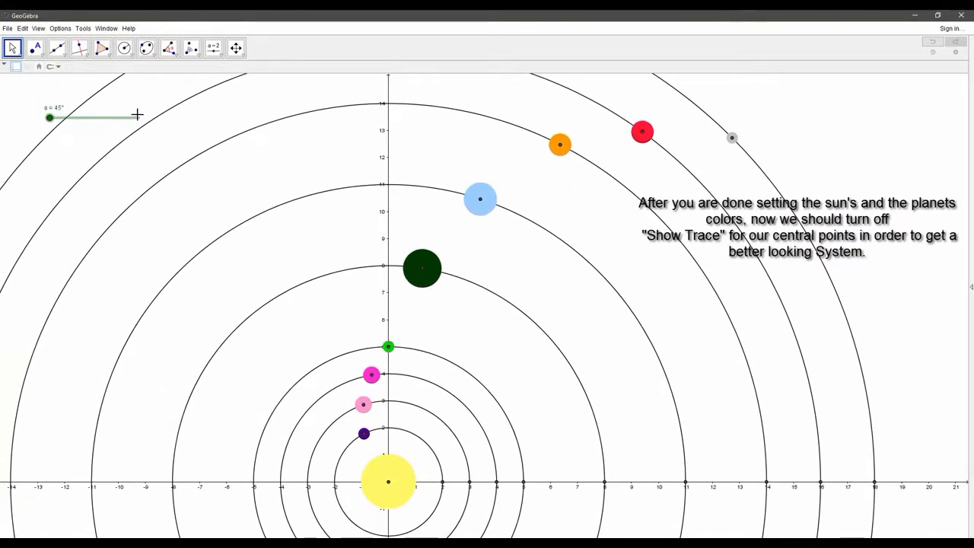
Hide the center points of the five outer planets, on the radius 18, 16, 14, 11 and 8 orbits.
right_click(731, 138)
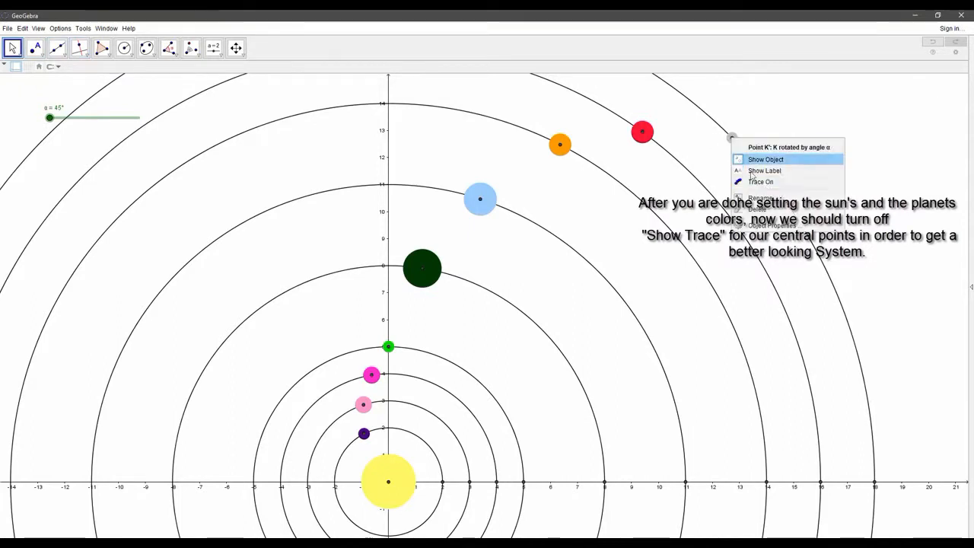
right_click(642, 134)
right_click(559, 144)
right_click(481, 200)
left_click(512, 220)
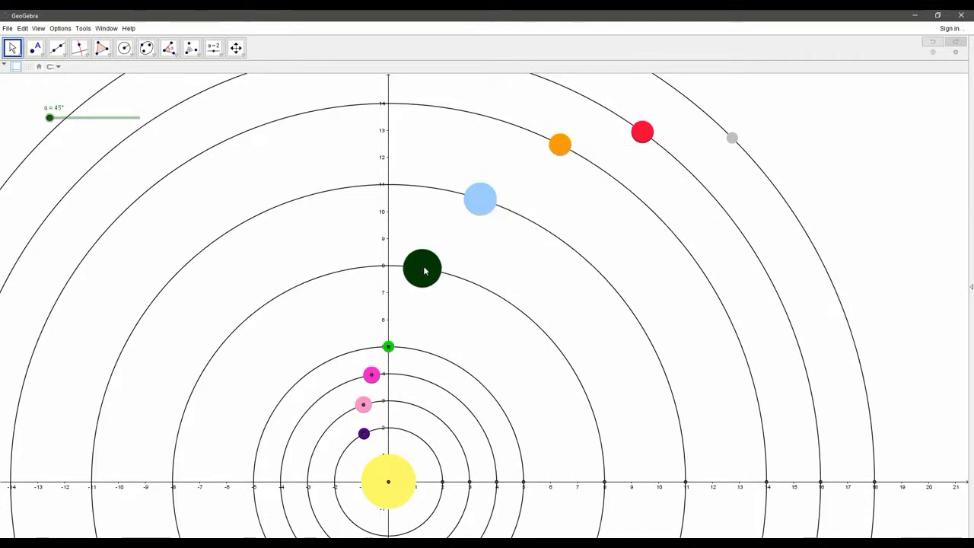
right_click(423, 268)
left_click(453, 289)
Hide the center points of the four inner planets, on the radius 5, 4, 3 and 2 orbits.
right_click(388, 347)
left_click(418, 369)
right_click(371, 375)
left_click(402, 397)
right_click(364, 405)
left_click(398, 425)
right_click(364, 434)
left_click(394, 455)
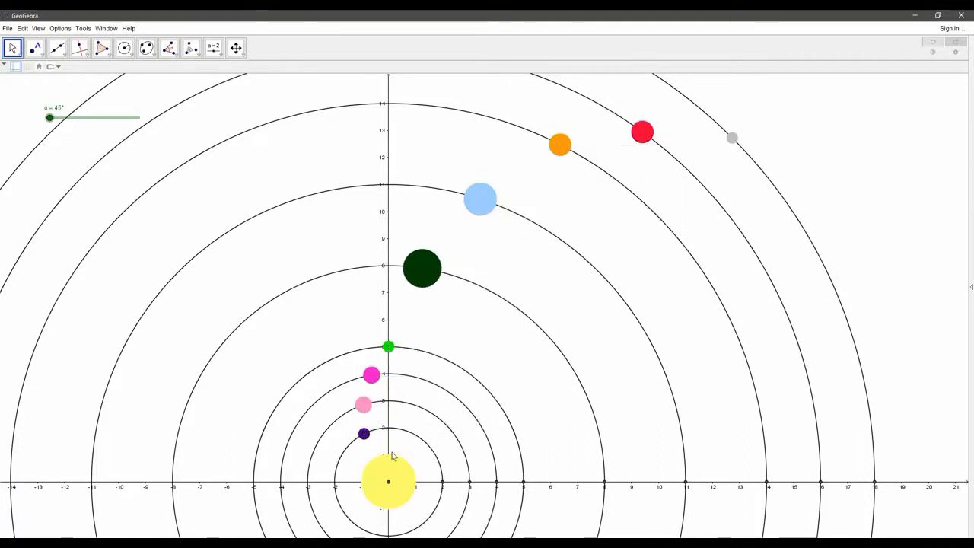
Hide the sun's center point and the orbit points on the x-axis at 2, 3, 4 and 5.
right_click(385, 461)
right_click(441, 464)
left_click(450, 486)
right_click(471, 483)
left_click(481, 486)
right_click(501, 484)
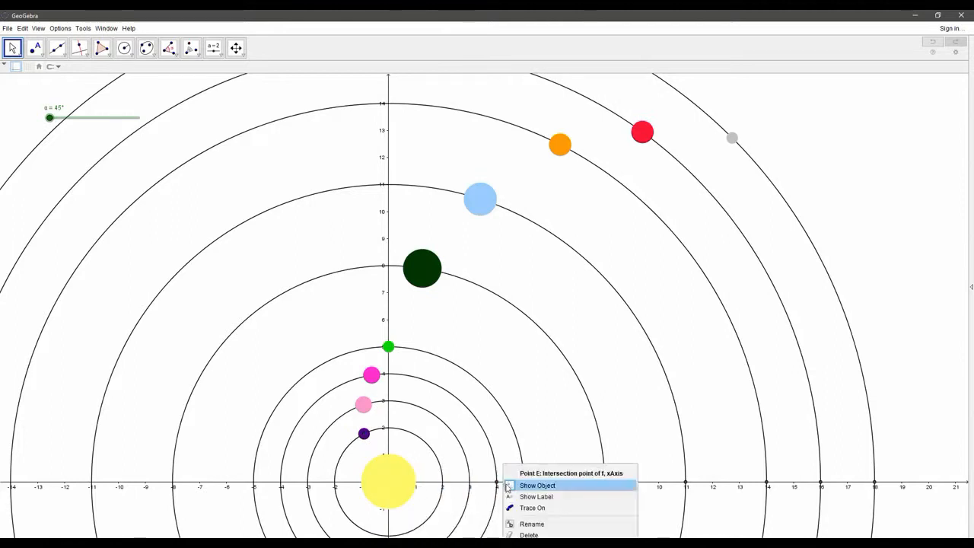
left_click(509, 485)
right_click(525, 483)
left_click(535, 485)
Hide the remaining orbit points on the x-axis at 8, 11, 14, 16 and 18.
right_click(609, 483)
left_click(613, 486)
right_click(685, 484)
left_click(694, 486)
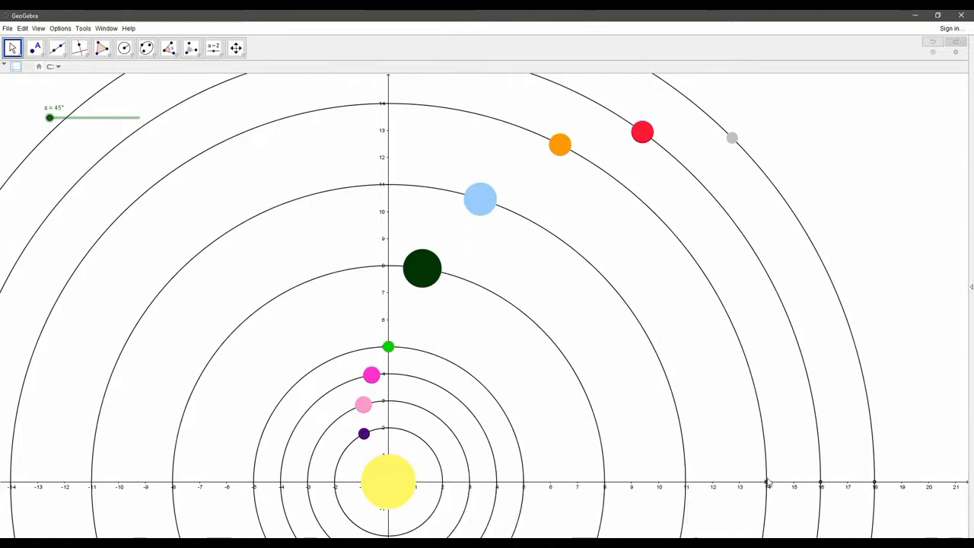
right_click(767, 484)
left_click(776, 485)
right_click(820, 484)
left_click(844, 486)
Set the background color of the graphics view to black and close the preferences.
scroll(692, 431, "down", 5)
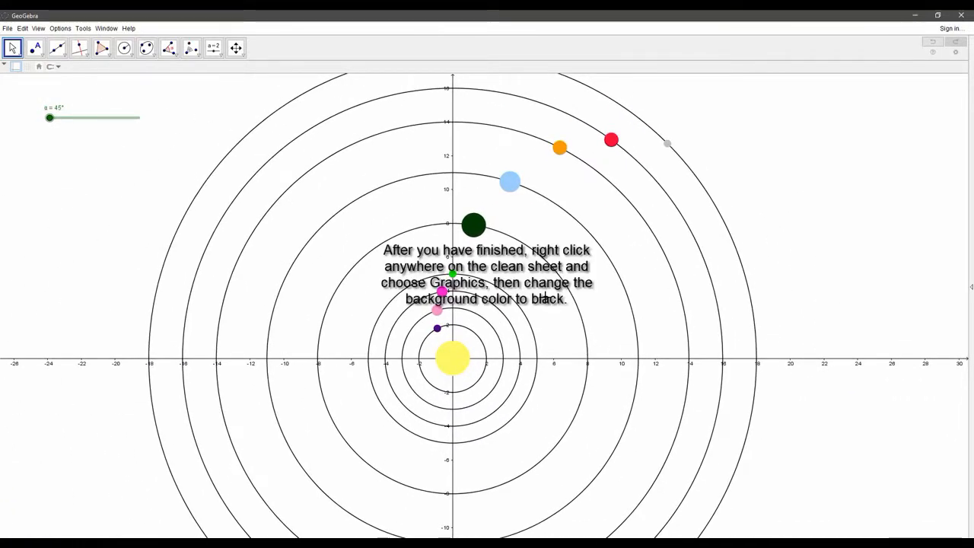
right_click(775, 168)
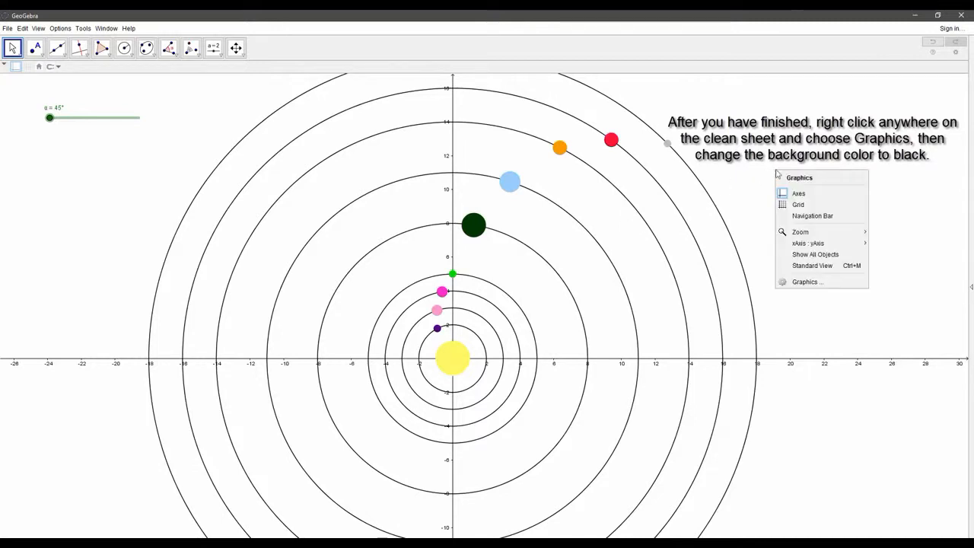
left_click(803, 283)
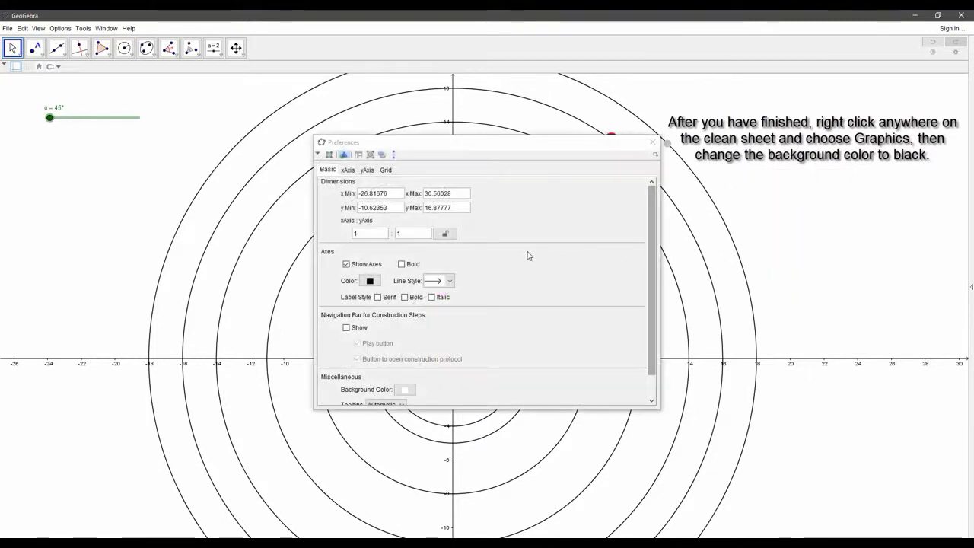
scroll(403, 340, "down", 1)
scroll(393, 372, "down", 1)
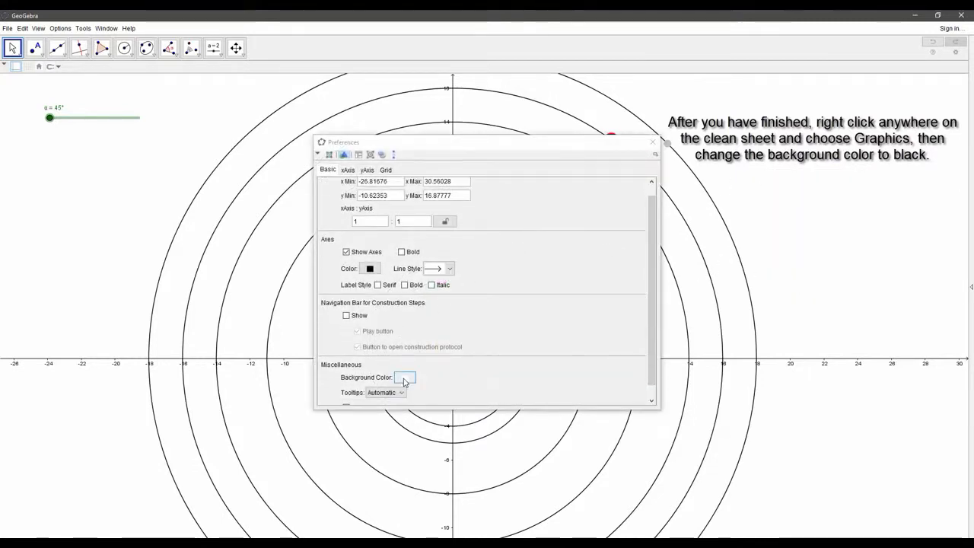
left_click(404, 378)
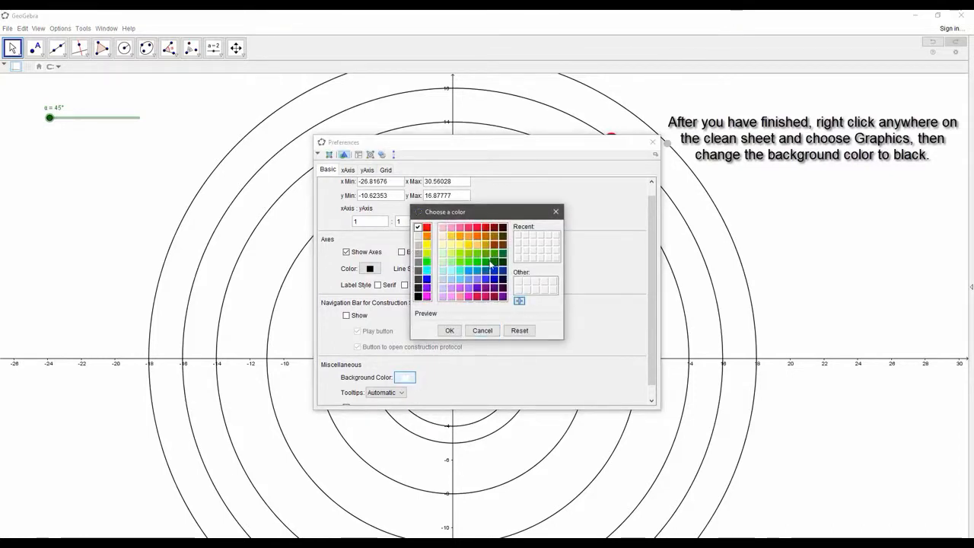
left_click(418, 296)
left_click(449, 330)
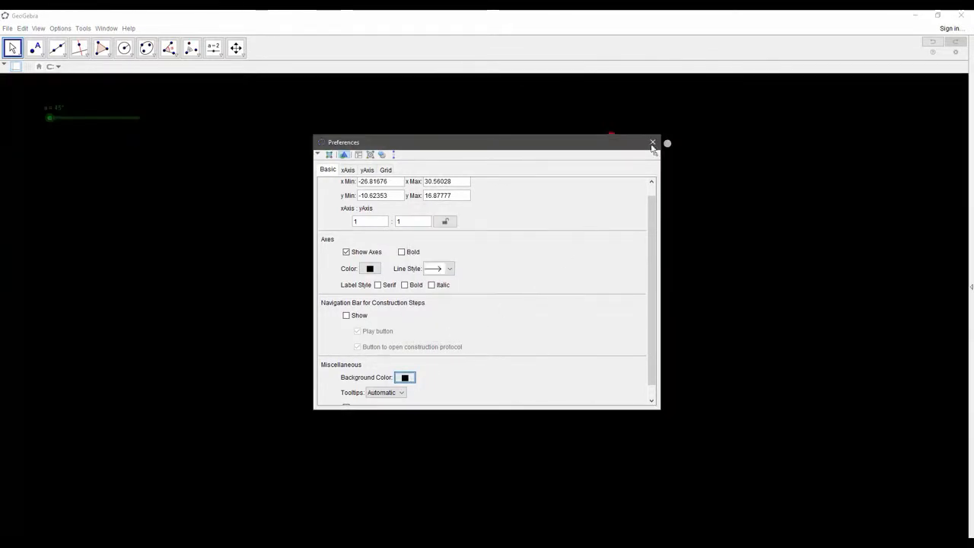
left_click(653, 142)
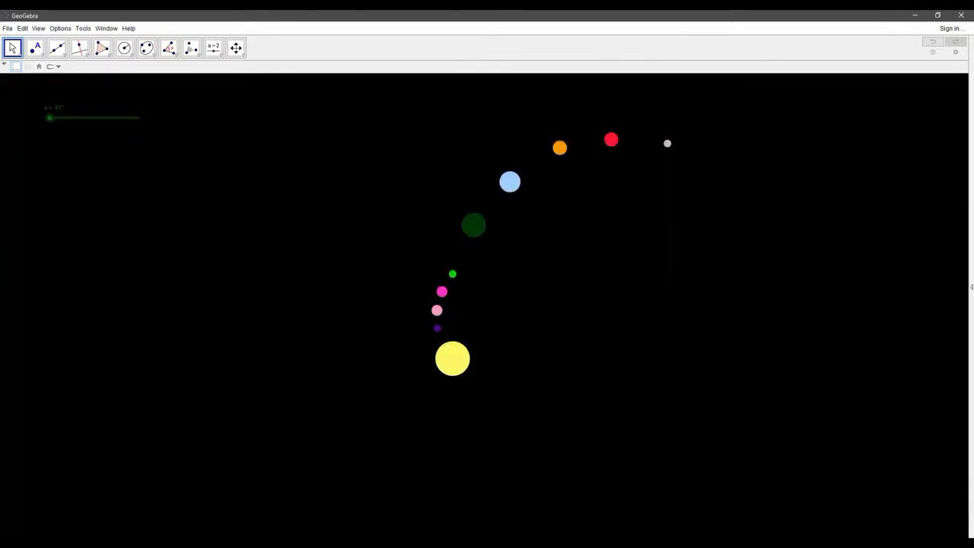
Set the α slider to 0° and turn on its animation so the planets orbit the sun.
left_click(50, 120)
left_click_drag(51, 122, 47, 126)
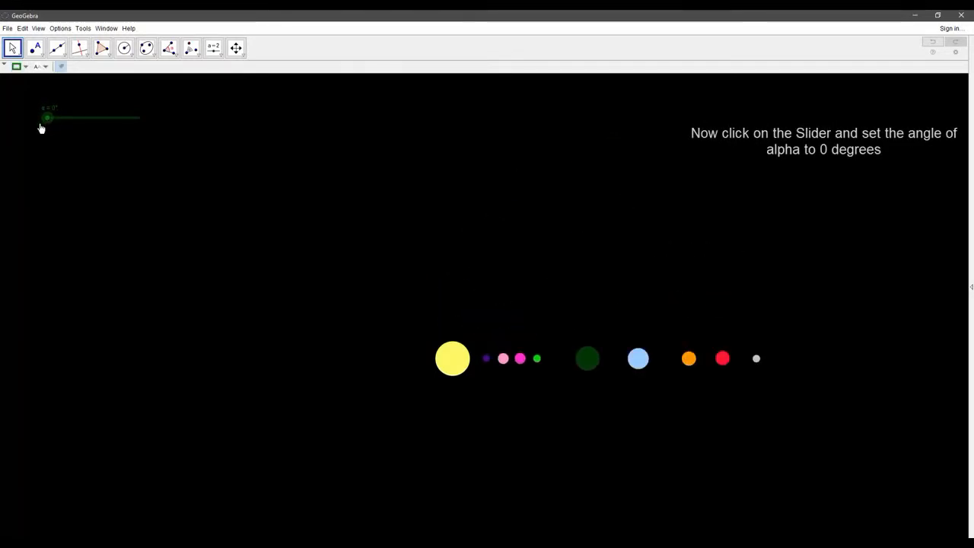
right_click(48, 118)
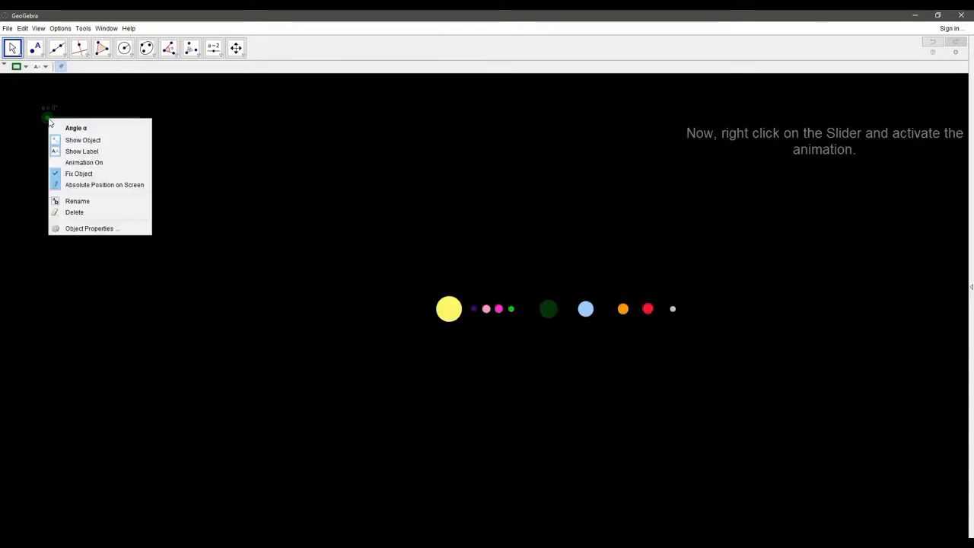
left_click(101, 164)
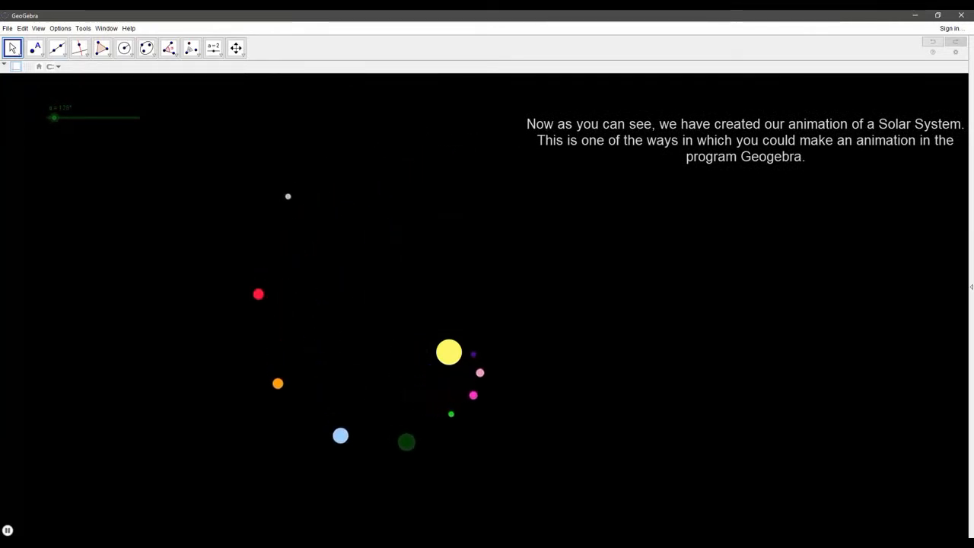
scroll(244, 278, "down", 4)
left_click_drag(256, 286, 272, 229)
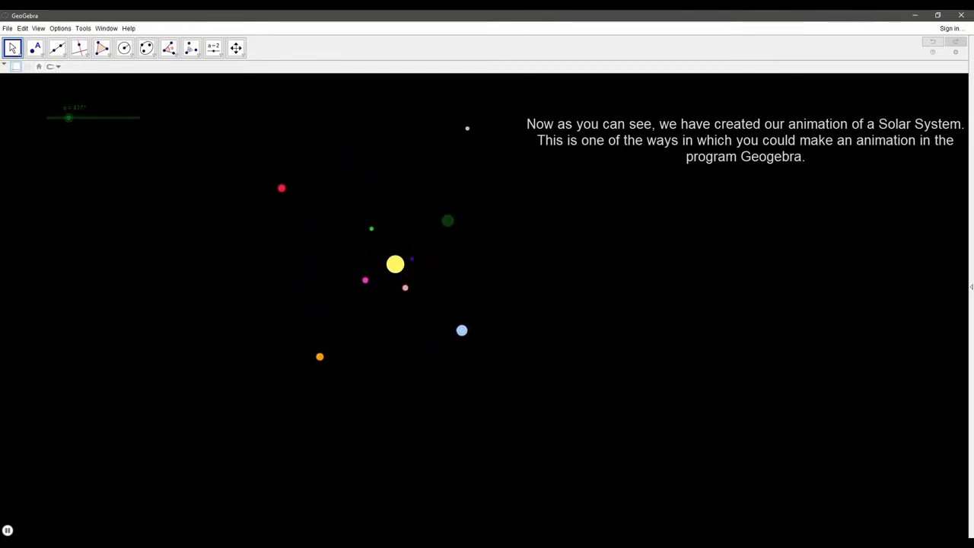
left_click_drag(236, 223, 312, 253)
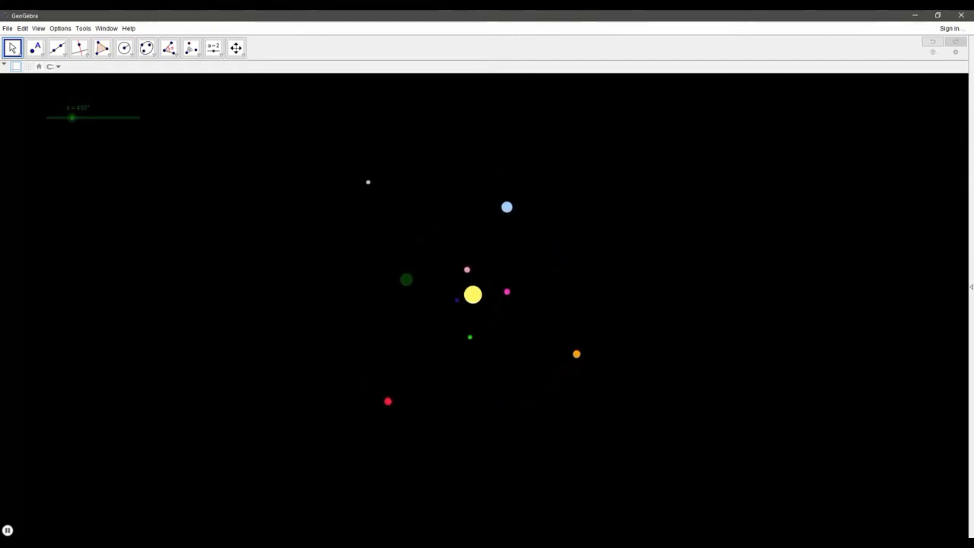